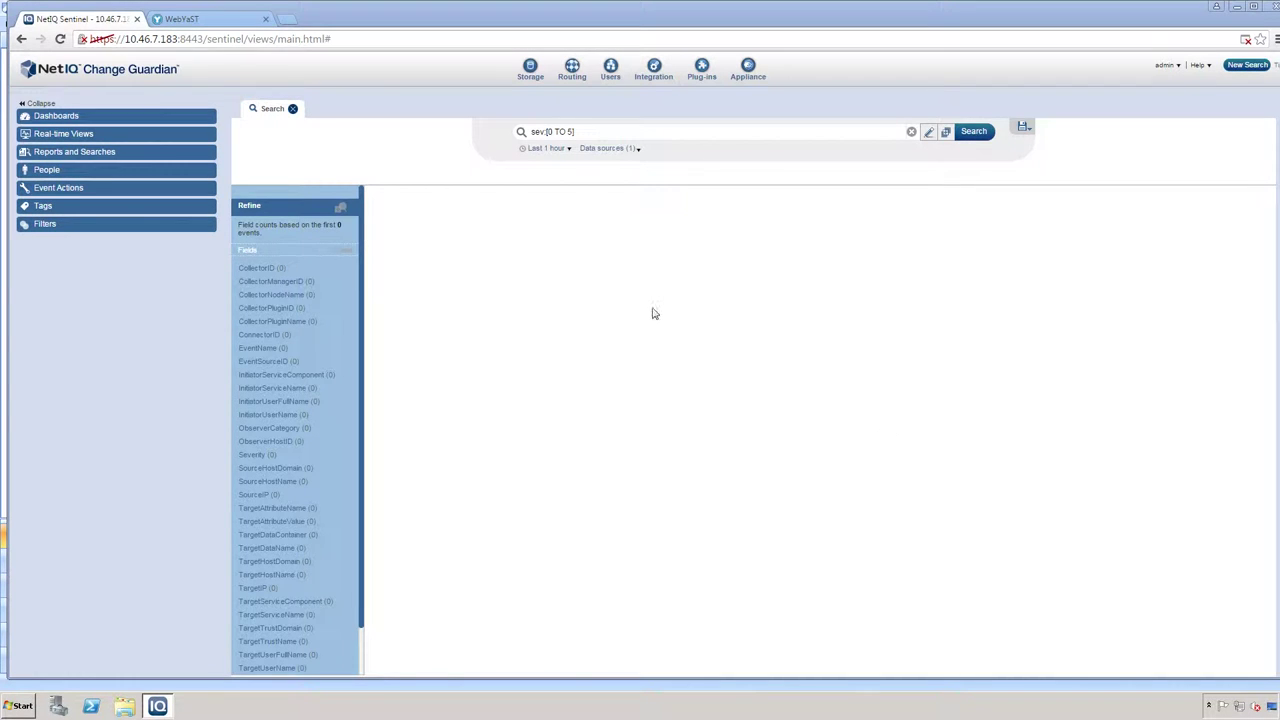
- Go to the Integration area to launch Agent Manager
click(653, 72)
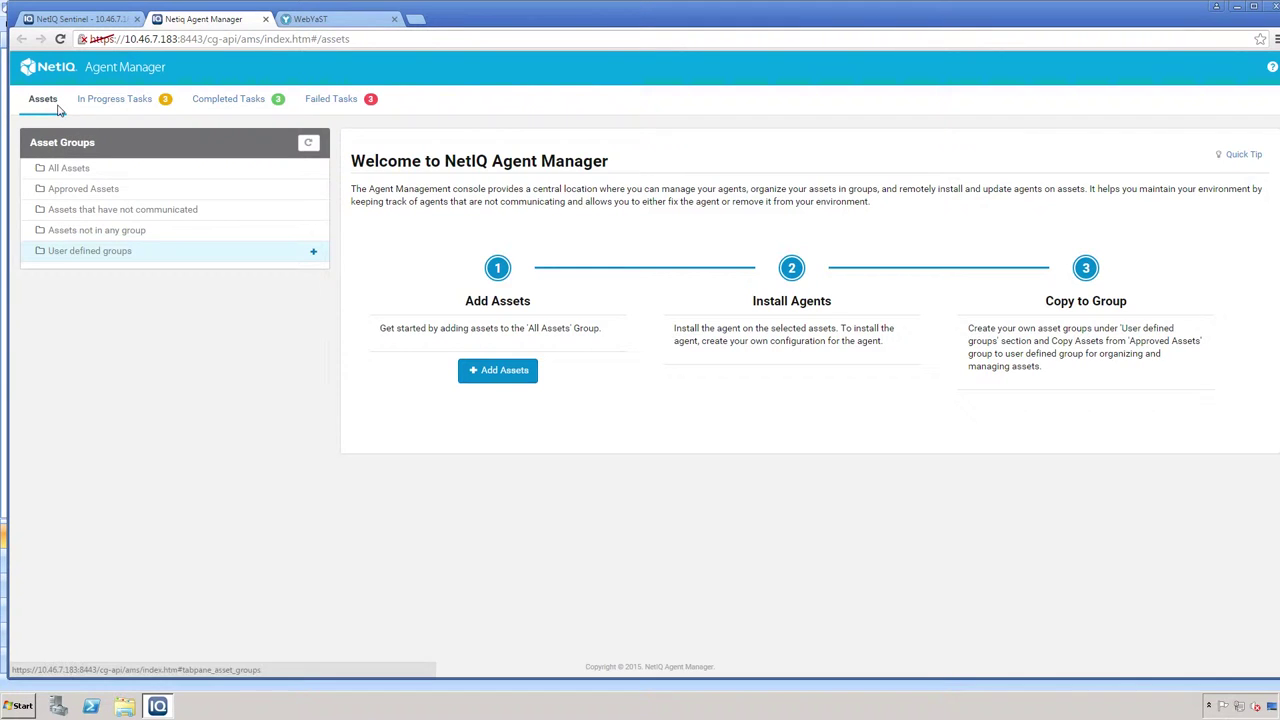
- Show the In Progress Tasks list with the running 4.2.0.407 agent install and two pending uninstalls
click(98, 105)
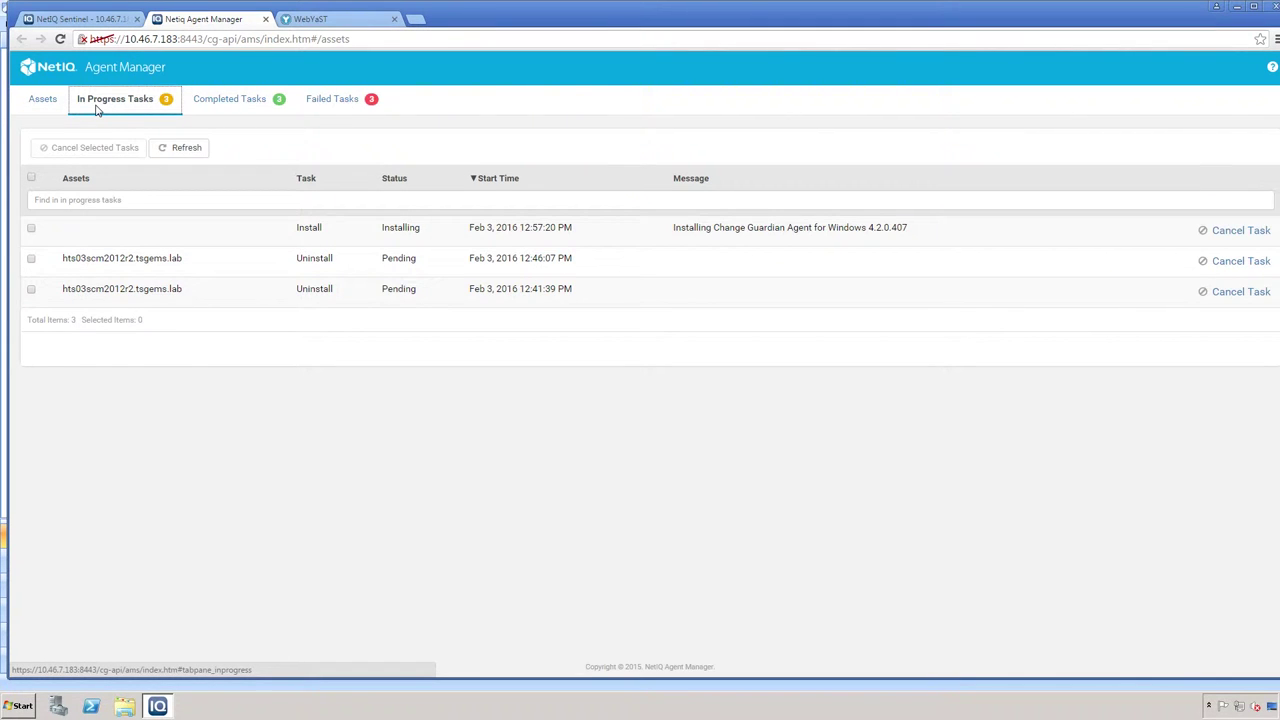
click(227, 105)
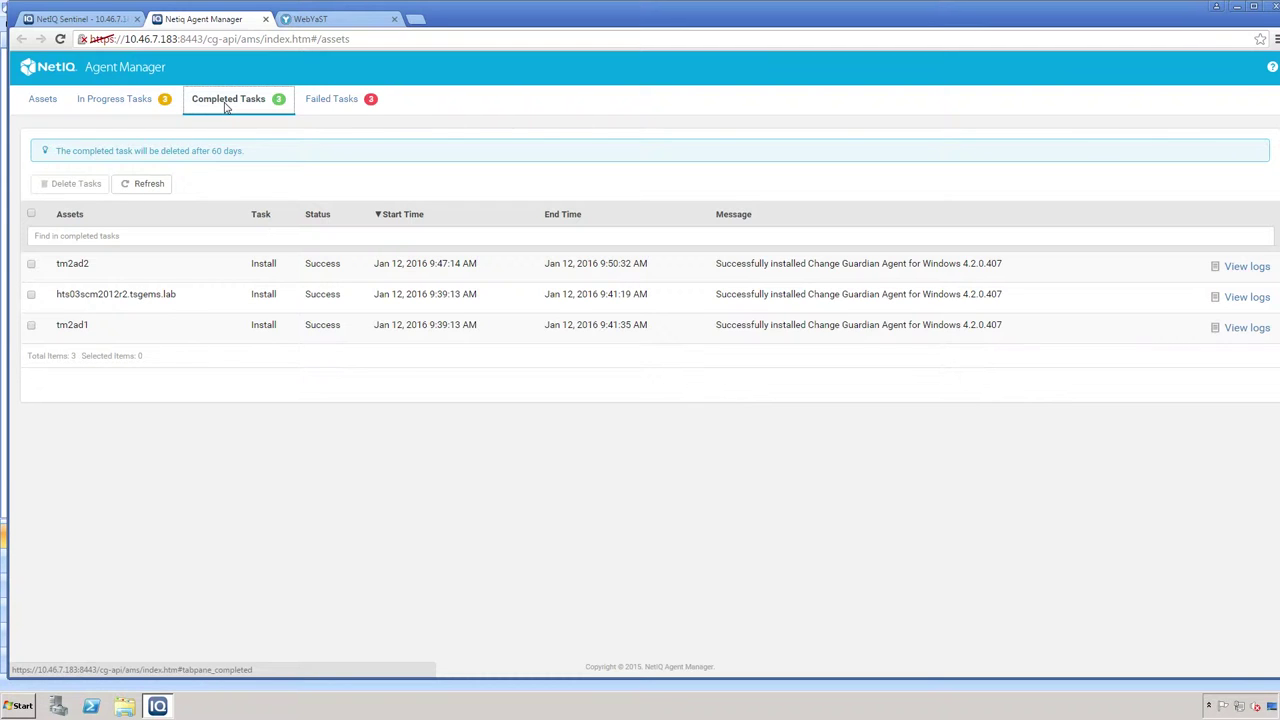
click(341, 106)
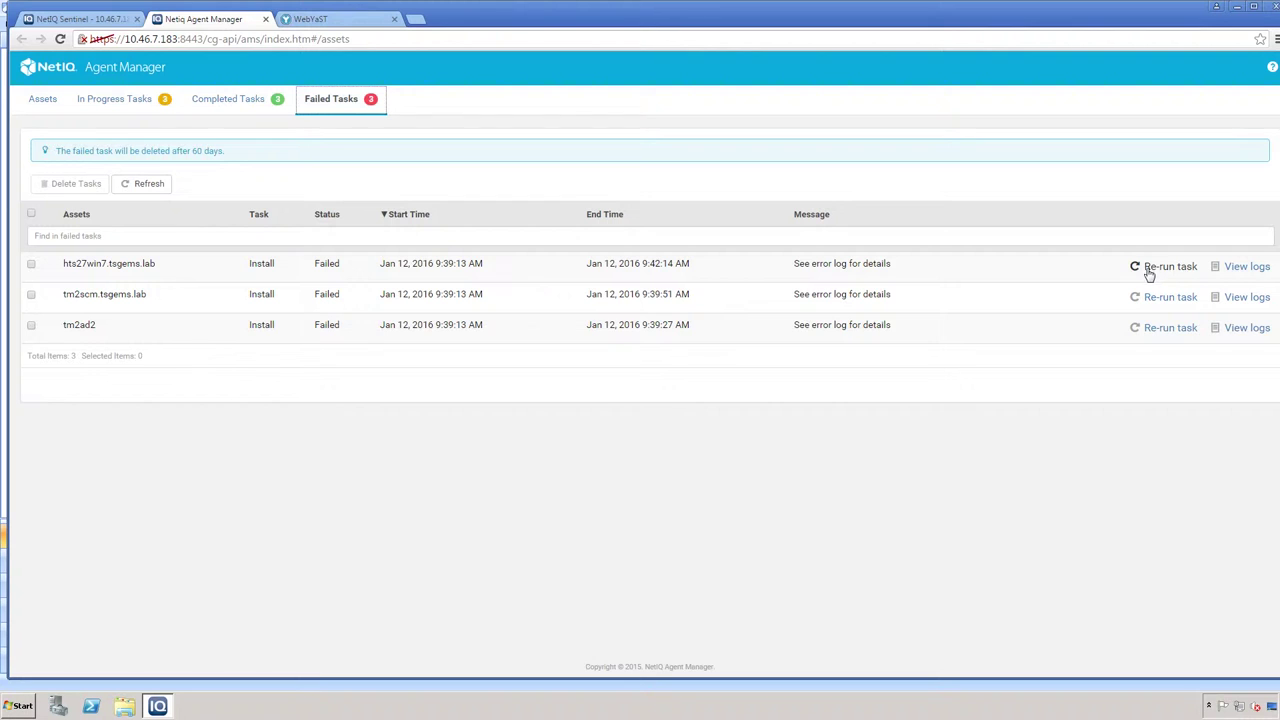
click(44, 102)
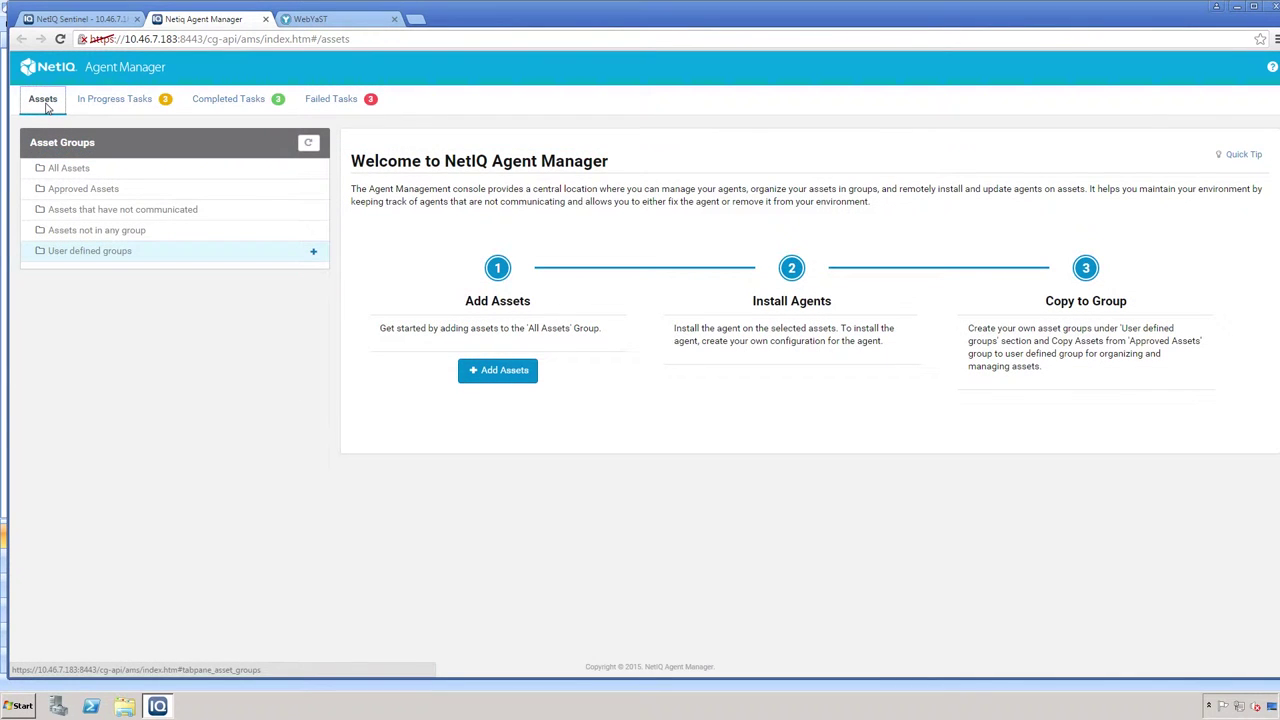
- List the five hosts under All Assets, briefly filtering by 'hts' then clearing the search
click(70, 170)
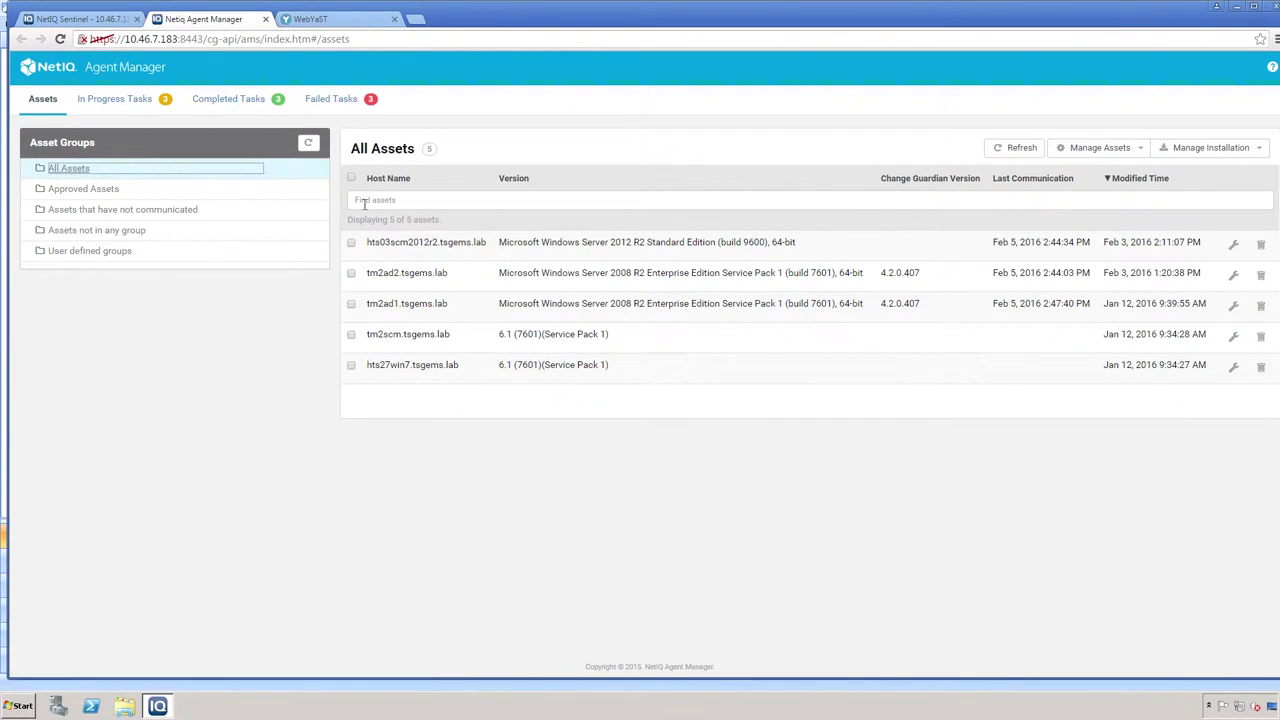
click(437, 200)
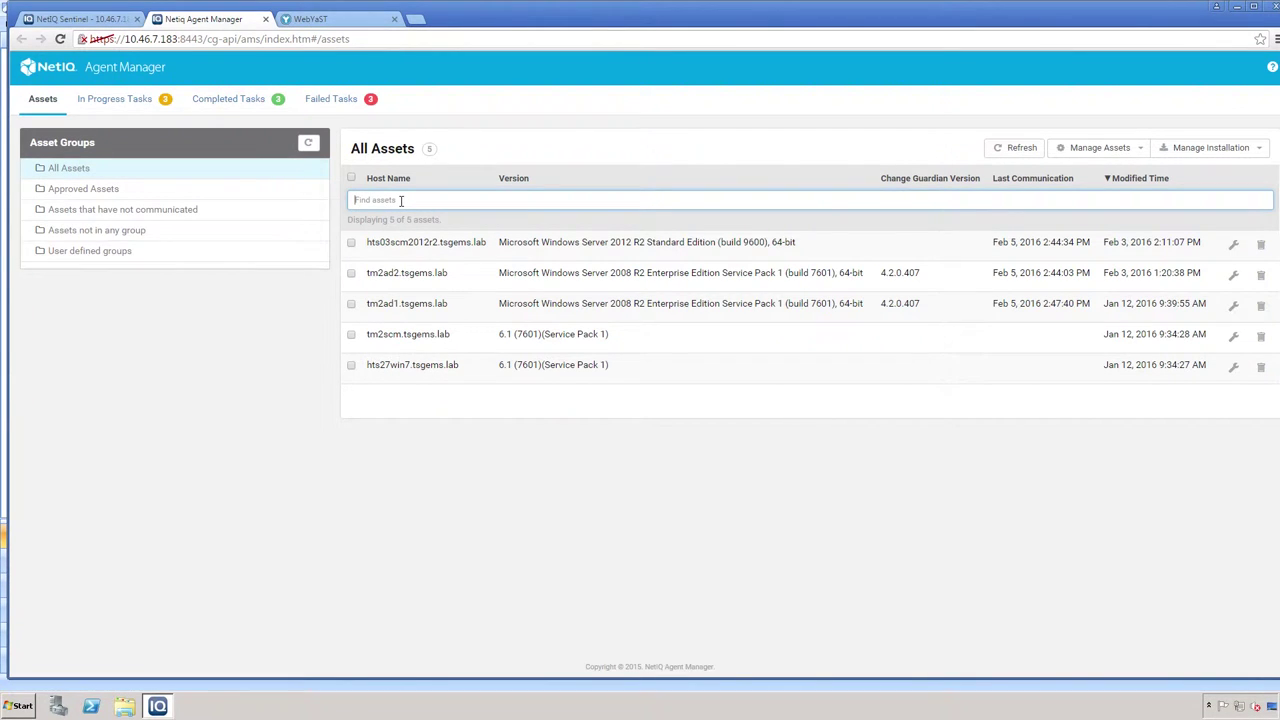
text(hts)
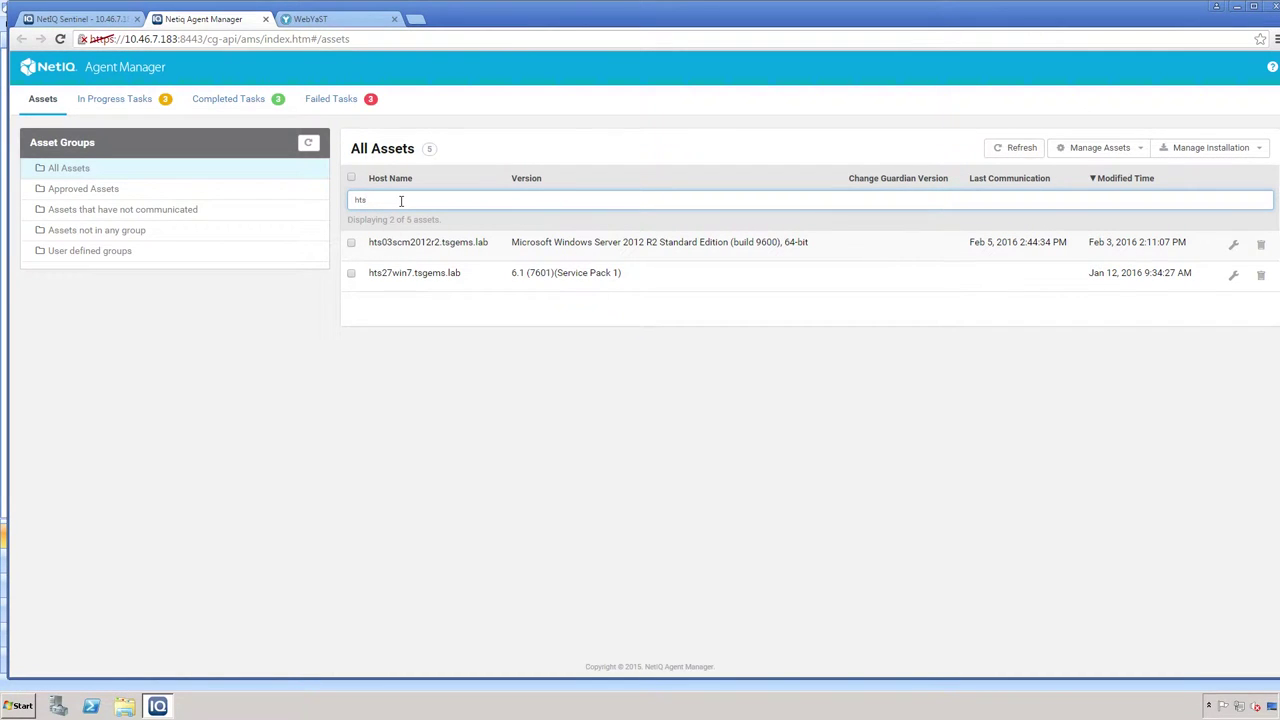
key(BackSpace)
key(BackSpace)
key(BackSpace)
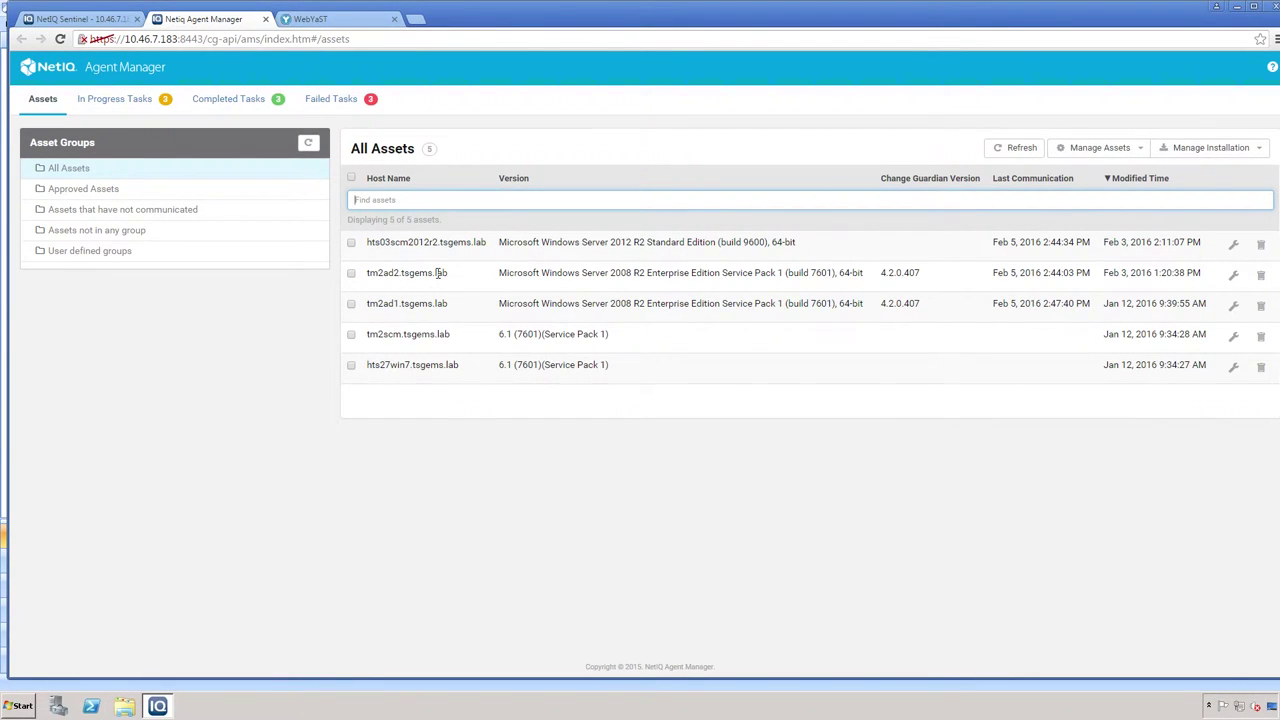
- Reverse the All Assets list by Modified Time so hts27win7.tsgems.lab comes first
click(352, 245)
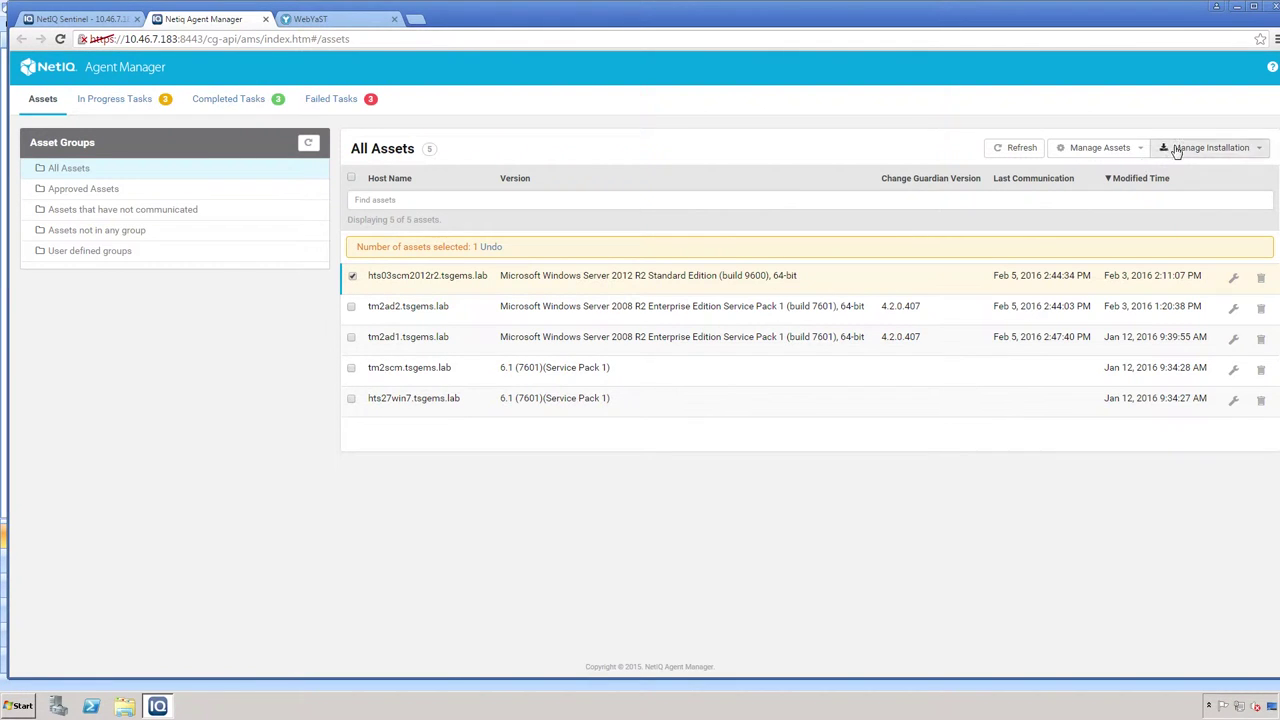
click(1136, 151)
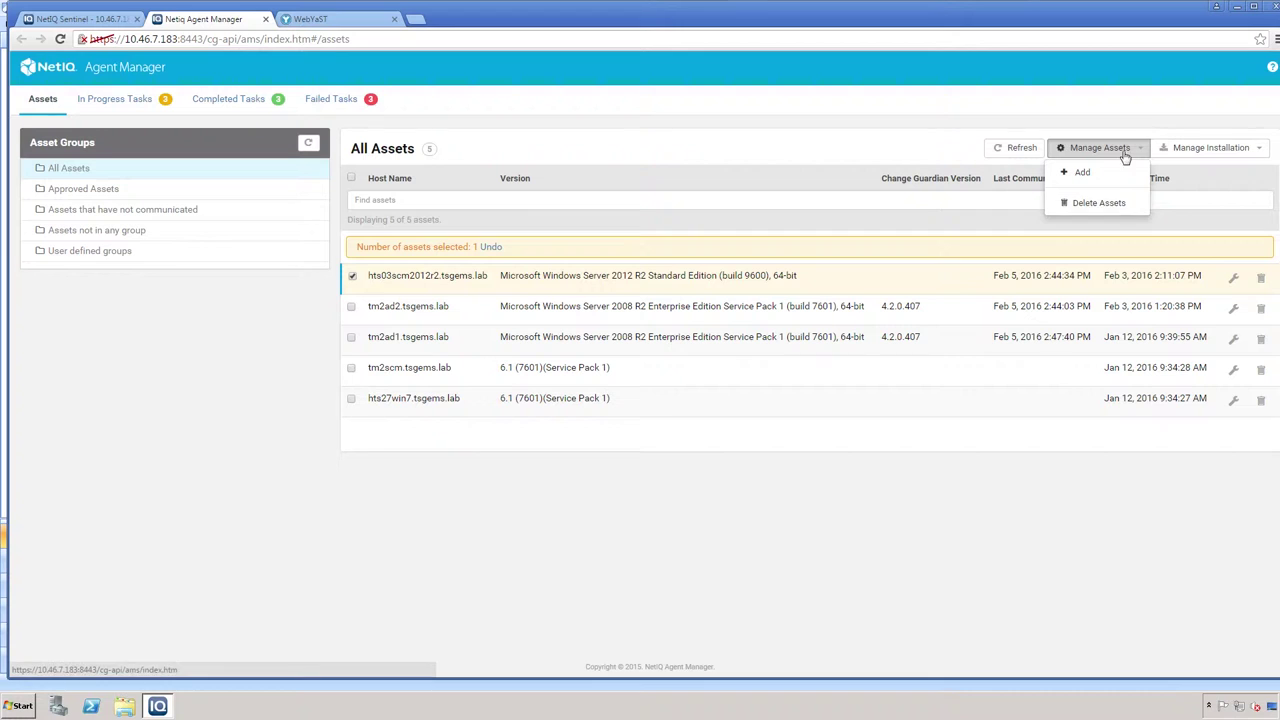
click(1192, 178)
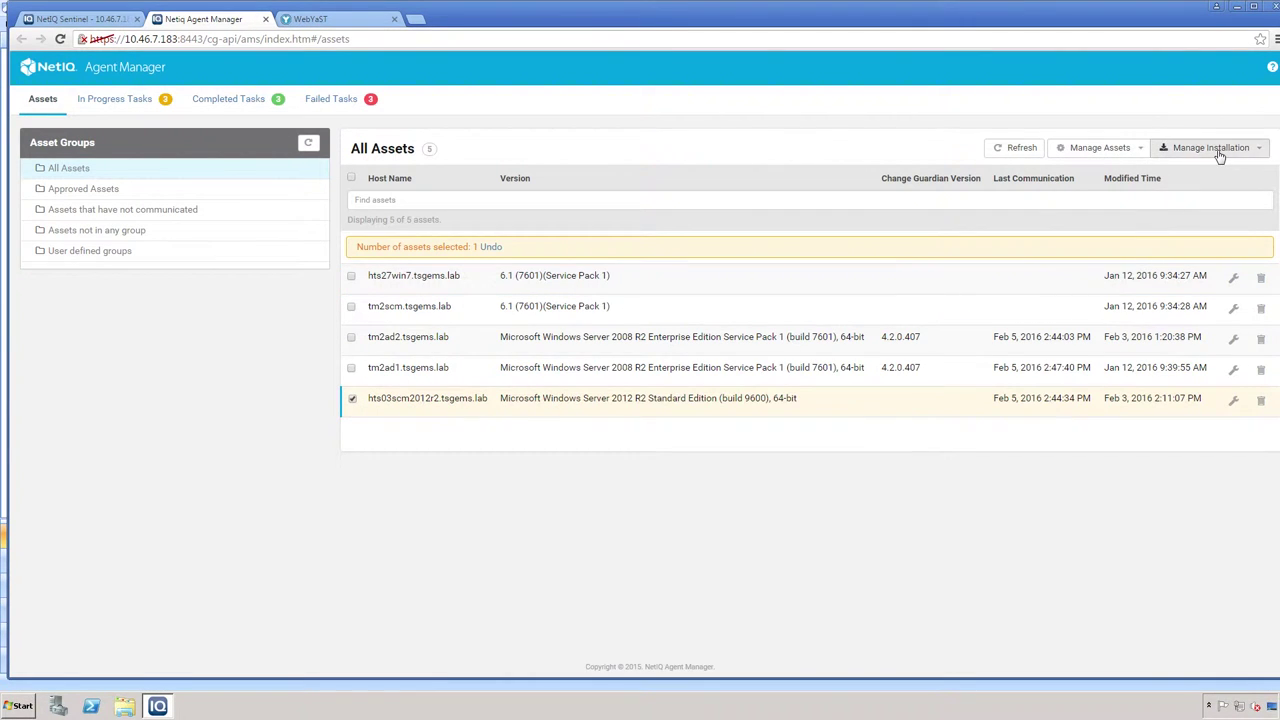
click(1219, 155)
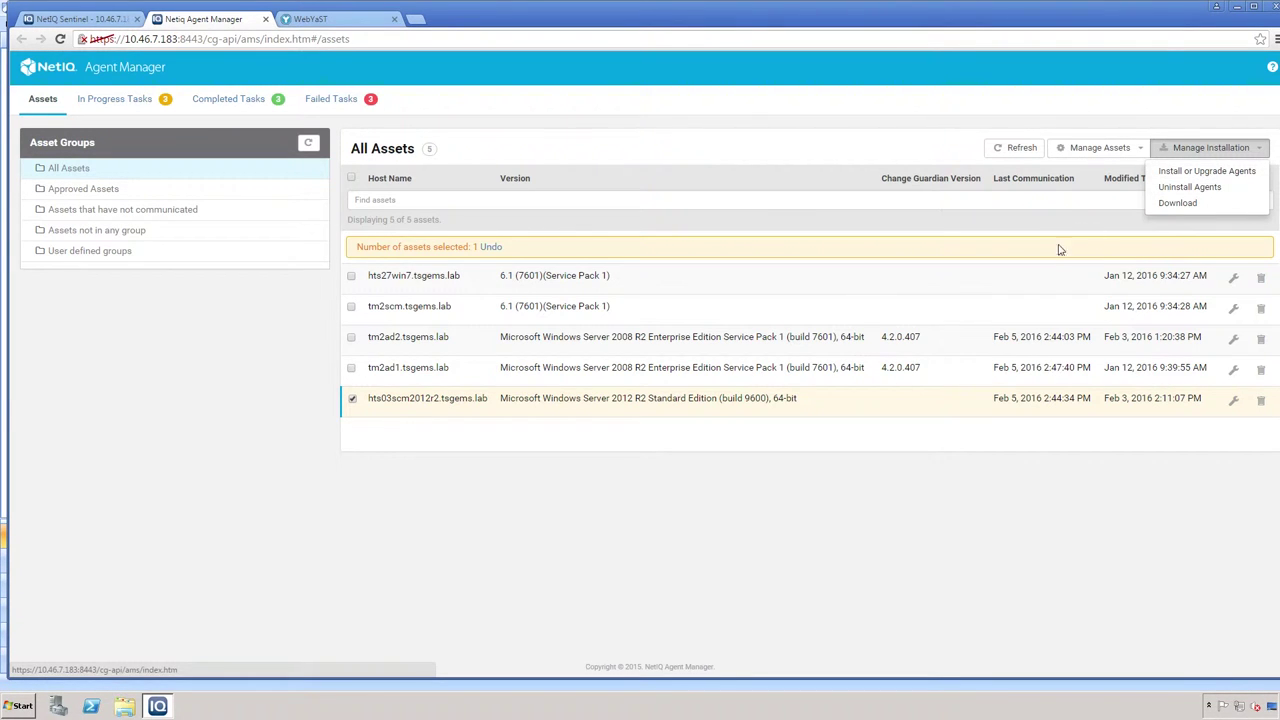
click(1067, 205)
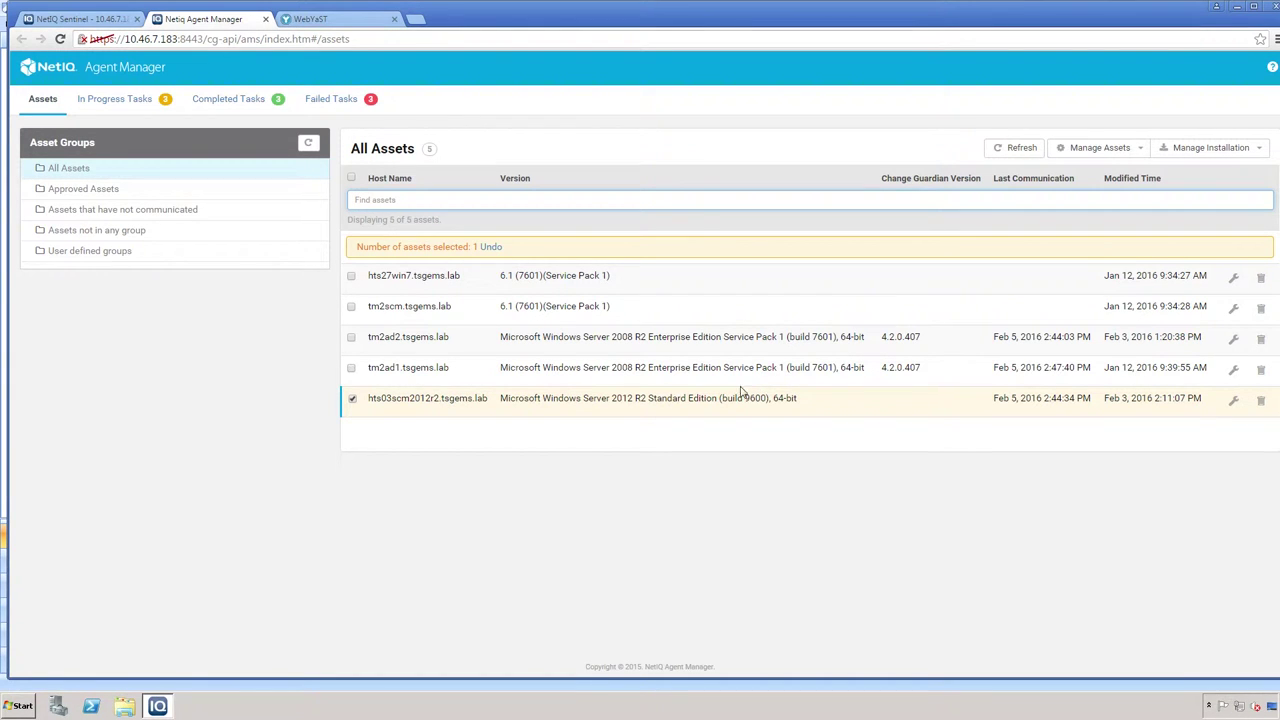
click(351, 401)
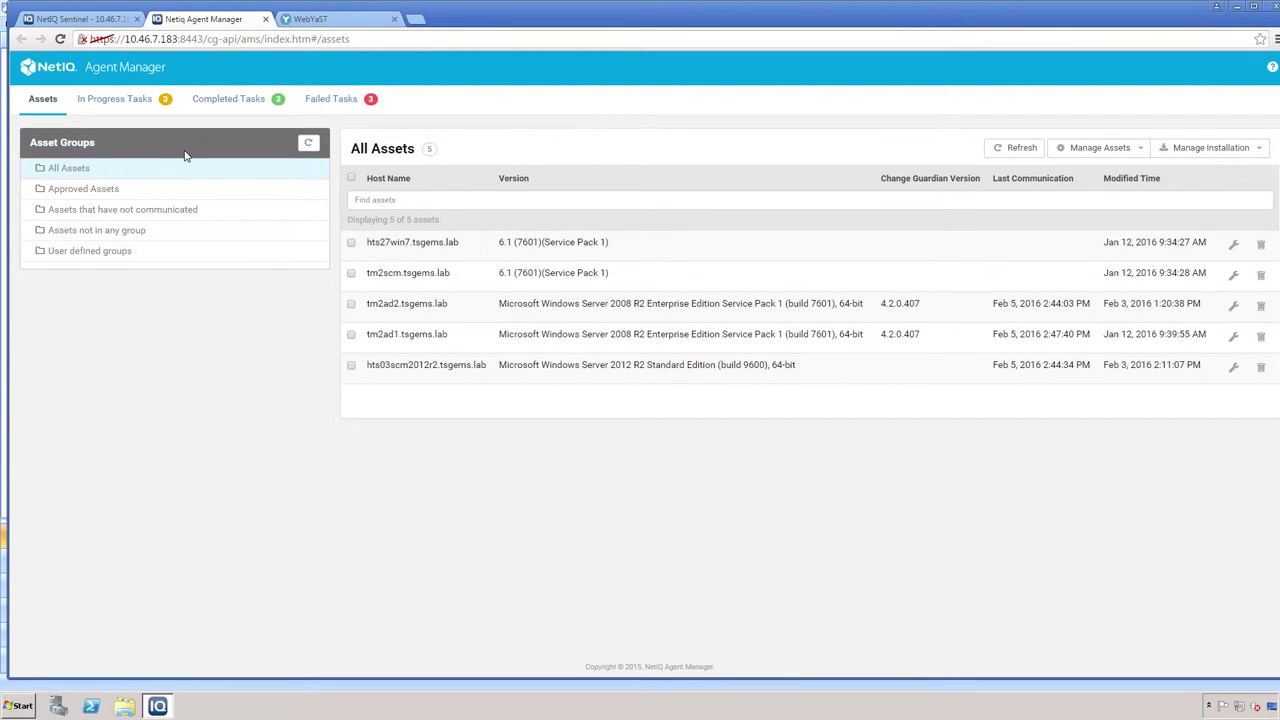
click(149, 195)
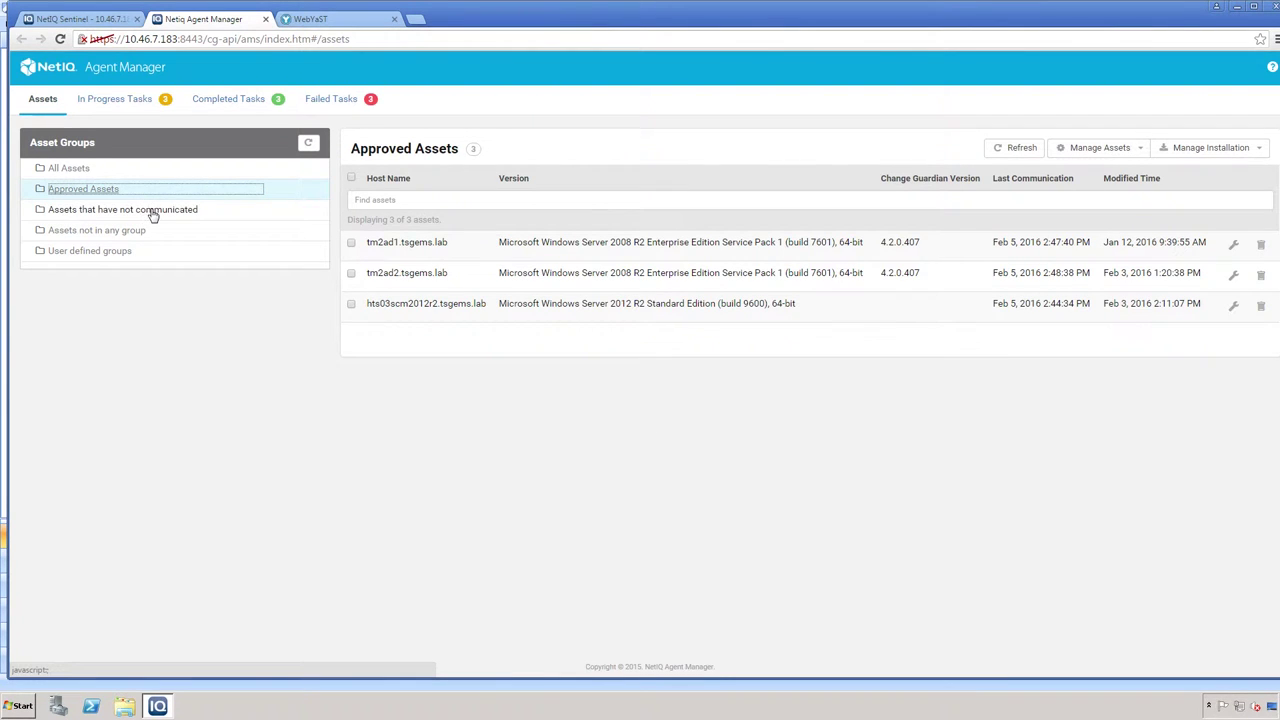
click(152, 213)
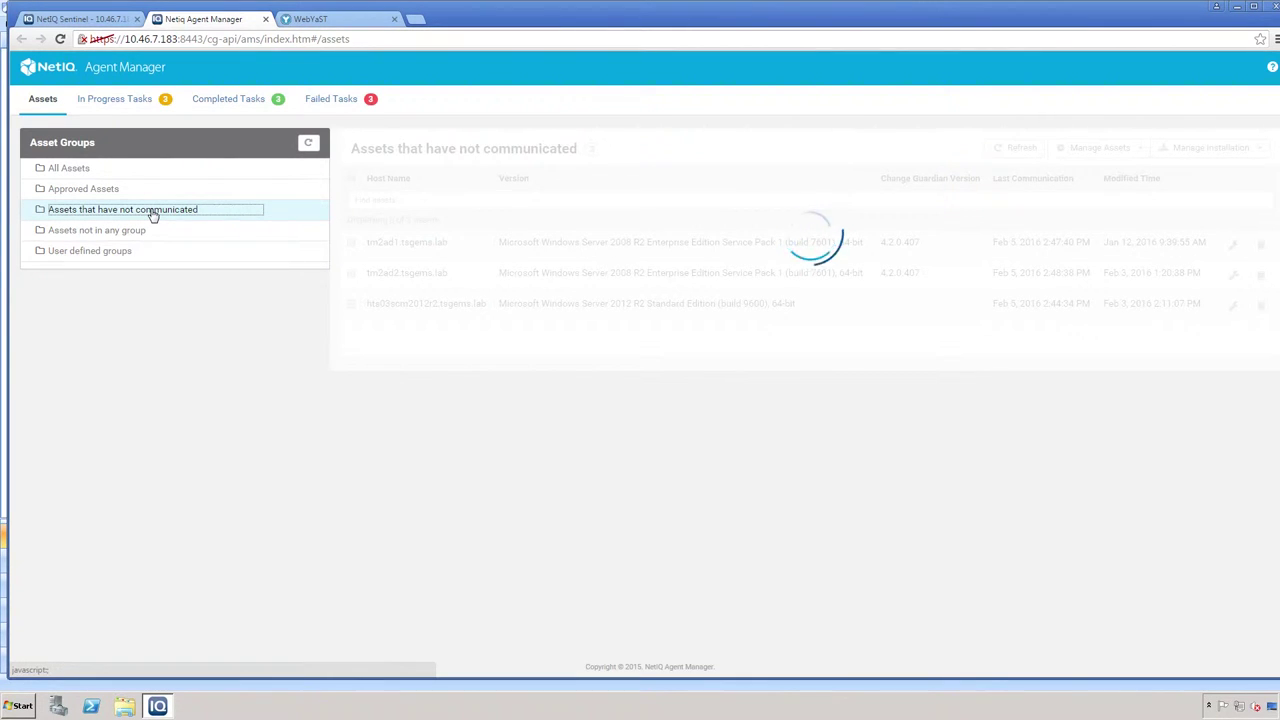
click(150, 234)
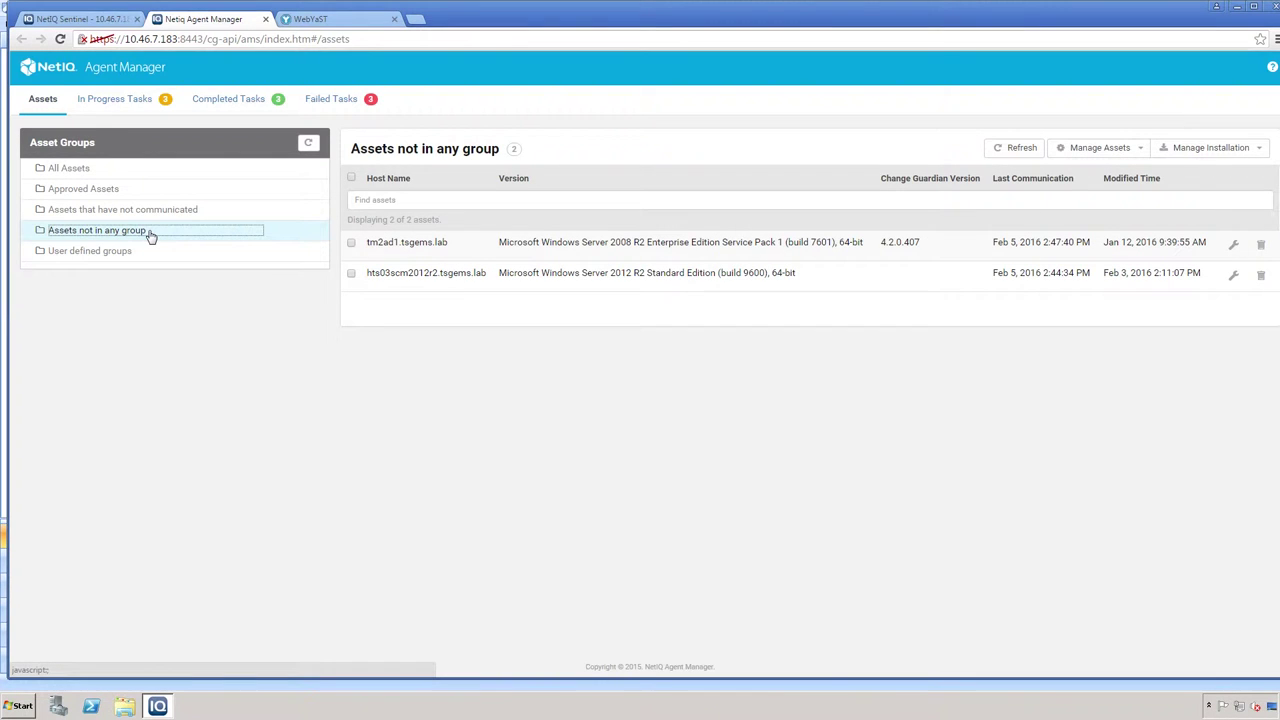
click(129, 256)
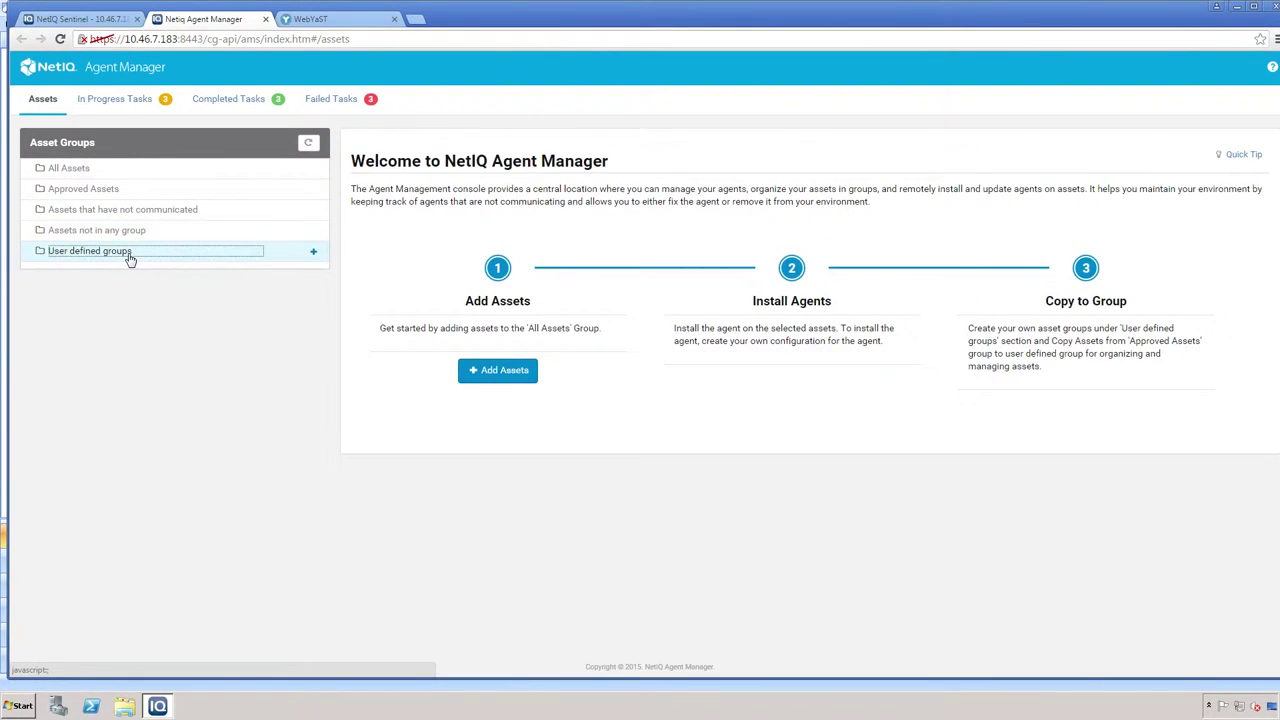
click(79, 169)
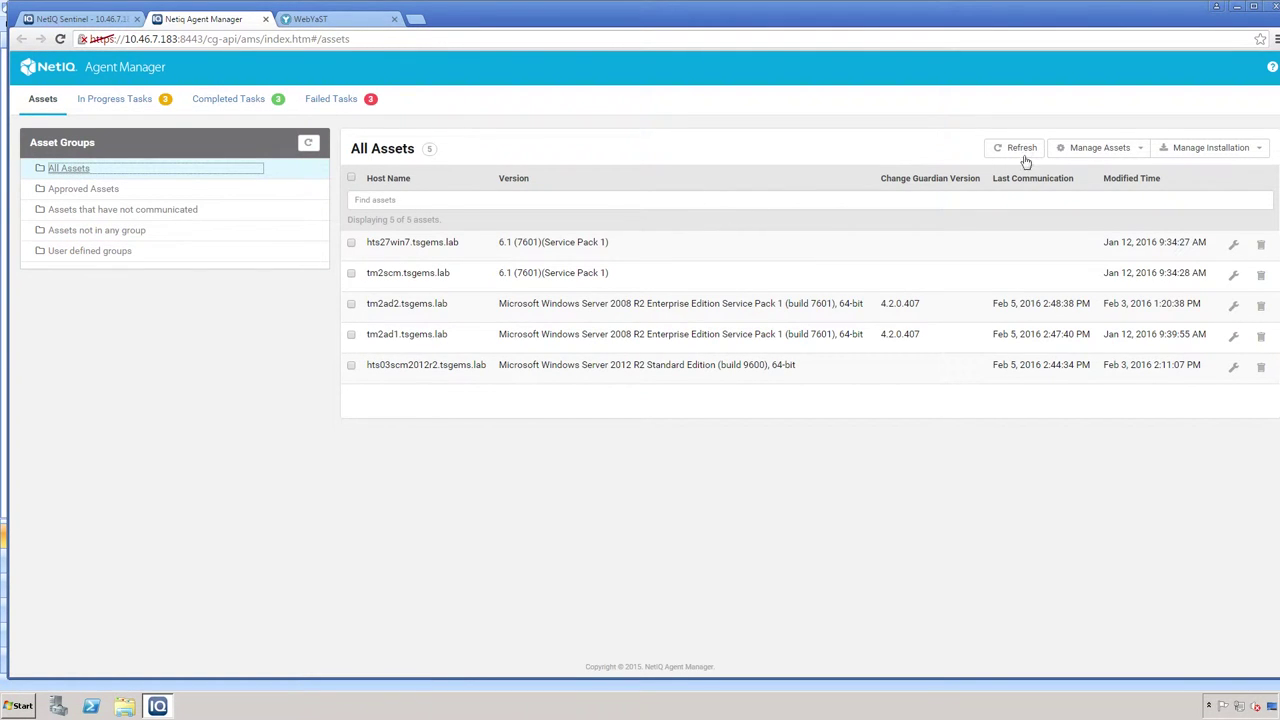
- Start adding assets through Manage Assets > Add and choose the Hosts List file import option
click(1140, 150)
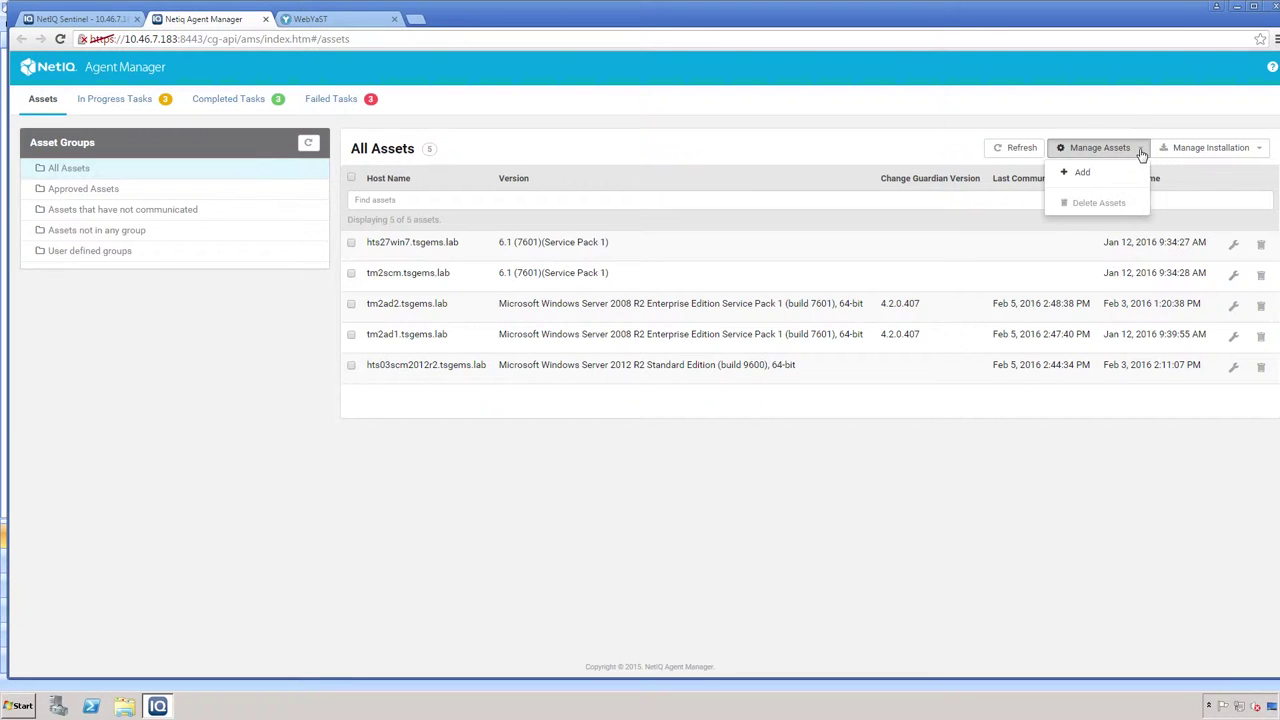
click(1074, 173)
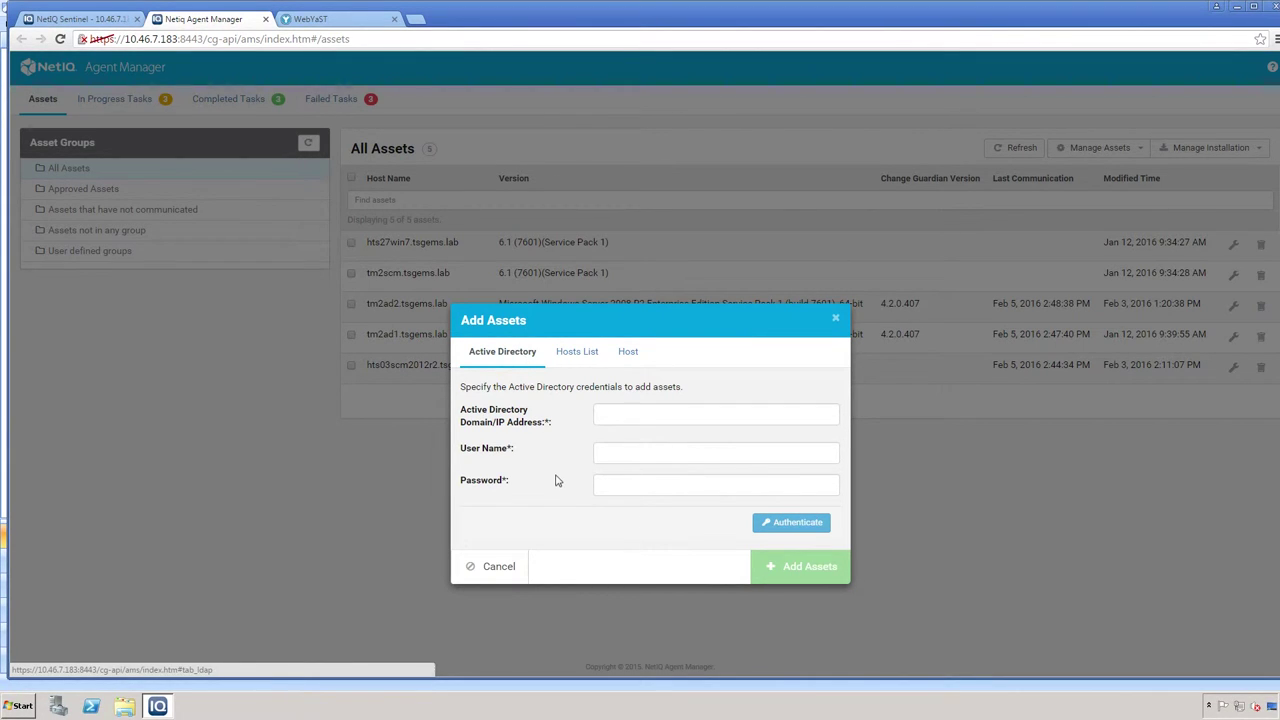
click(578, 356)
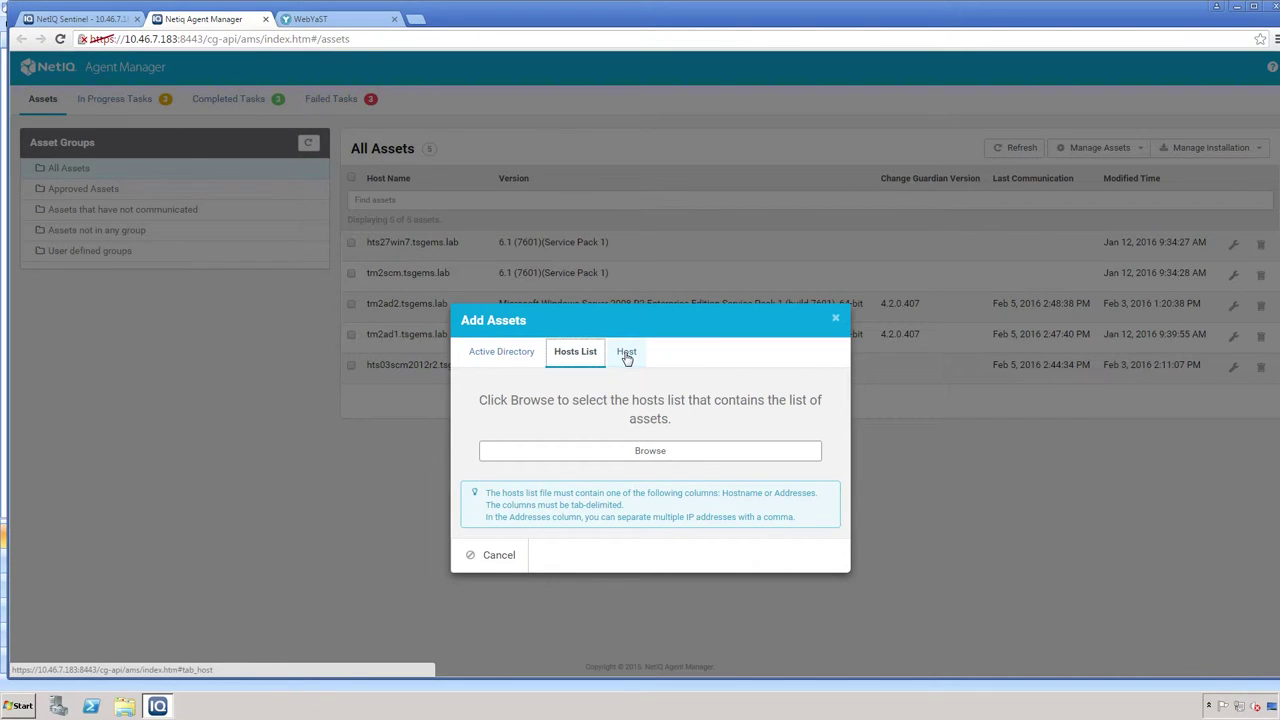
- Review the single-host form with Windows kept as OS type, then switch to Active Directory
click(627, 359)
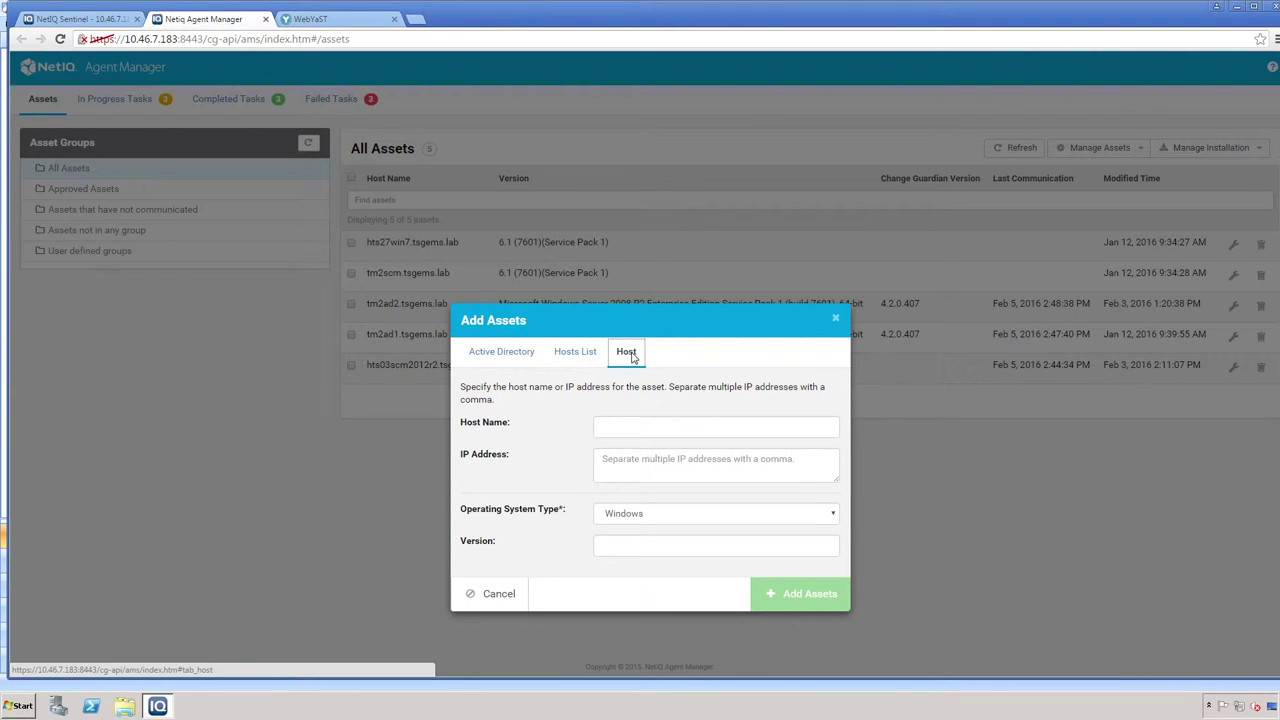
click(634, 427)
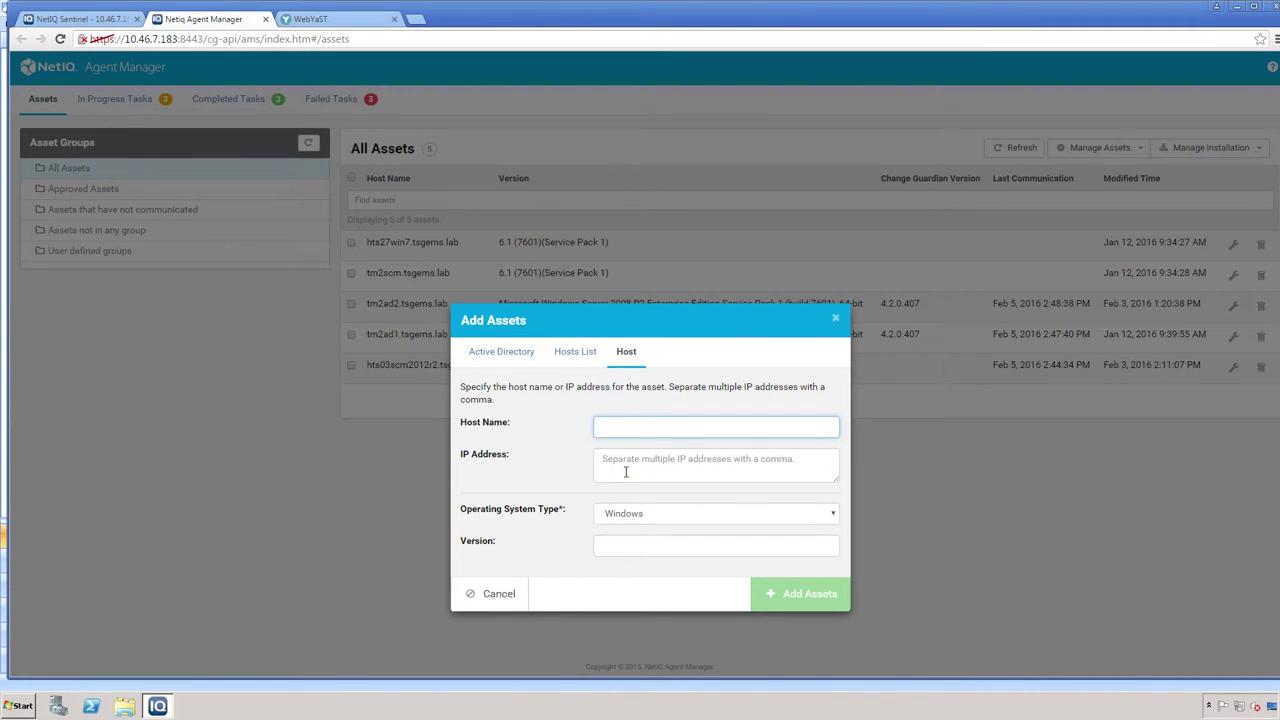
click(628, 466)
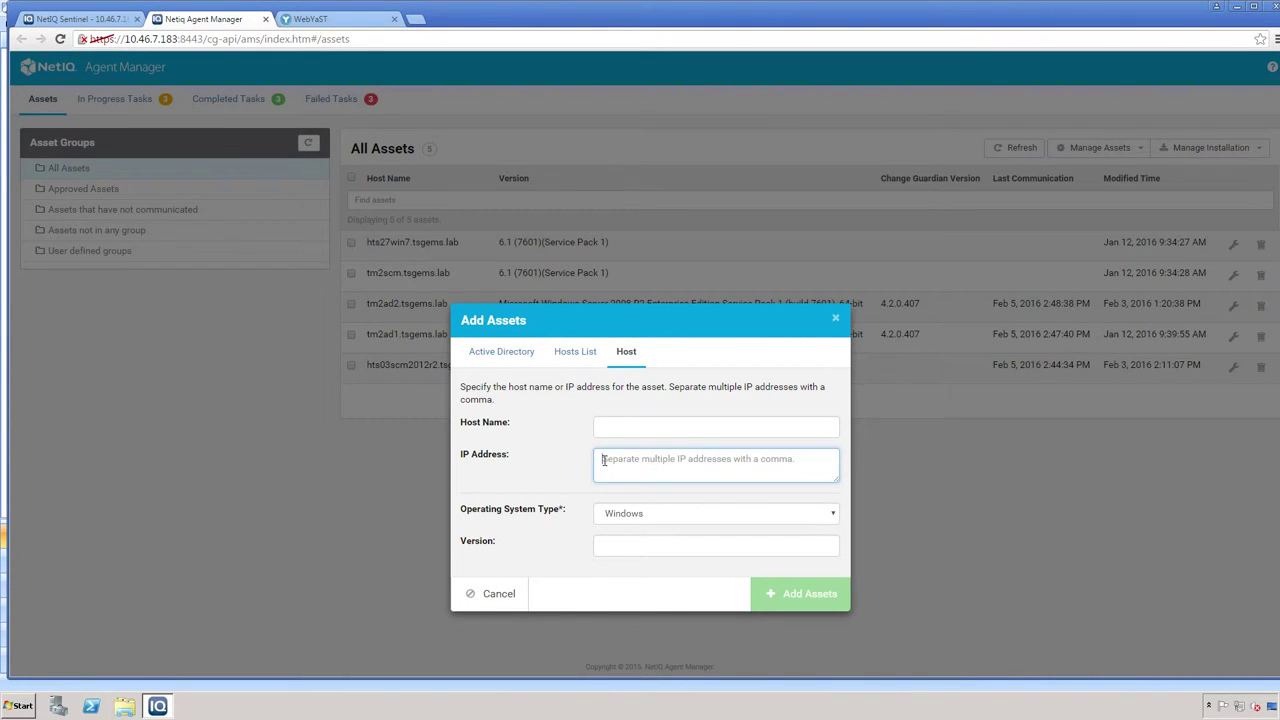
click(646, 431)
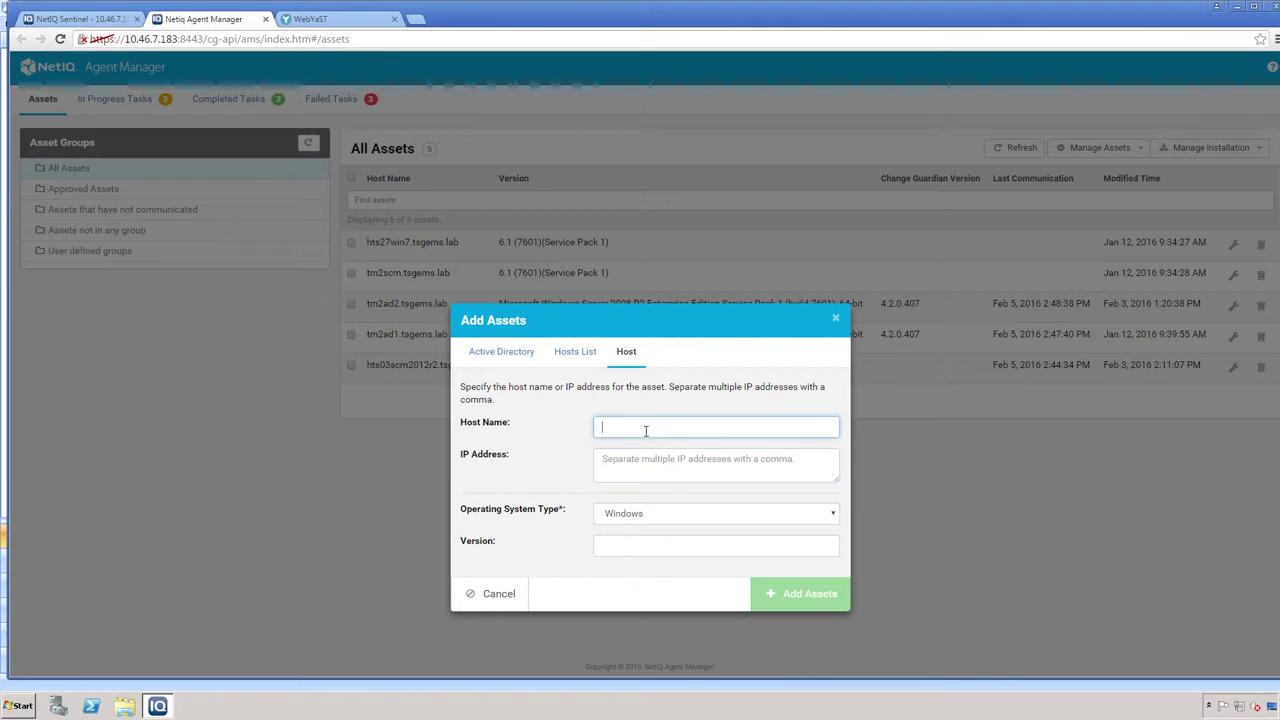
click(686, 521)
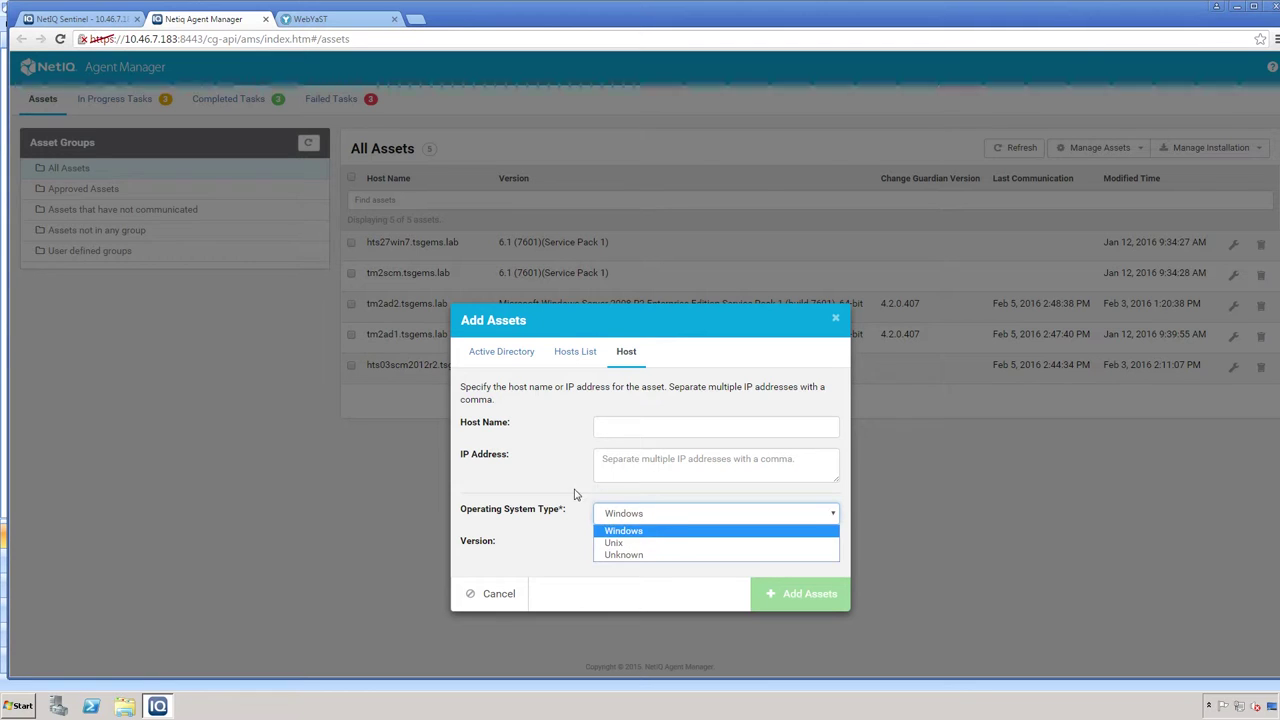
click(606, 504)
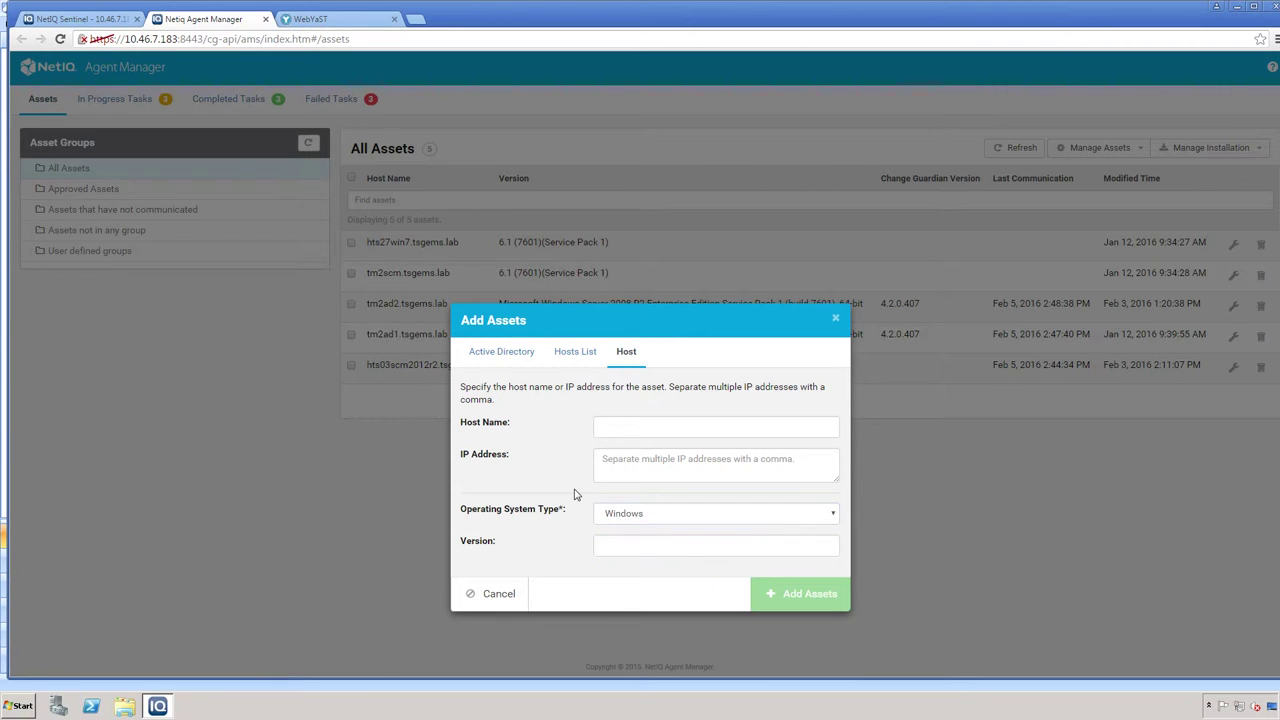
click(636, 514)
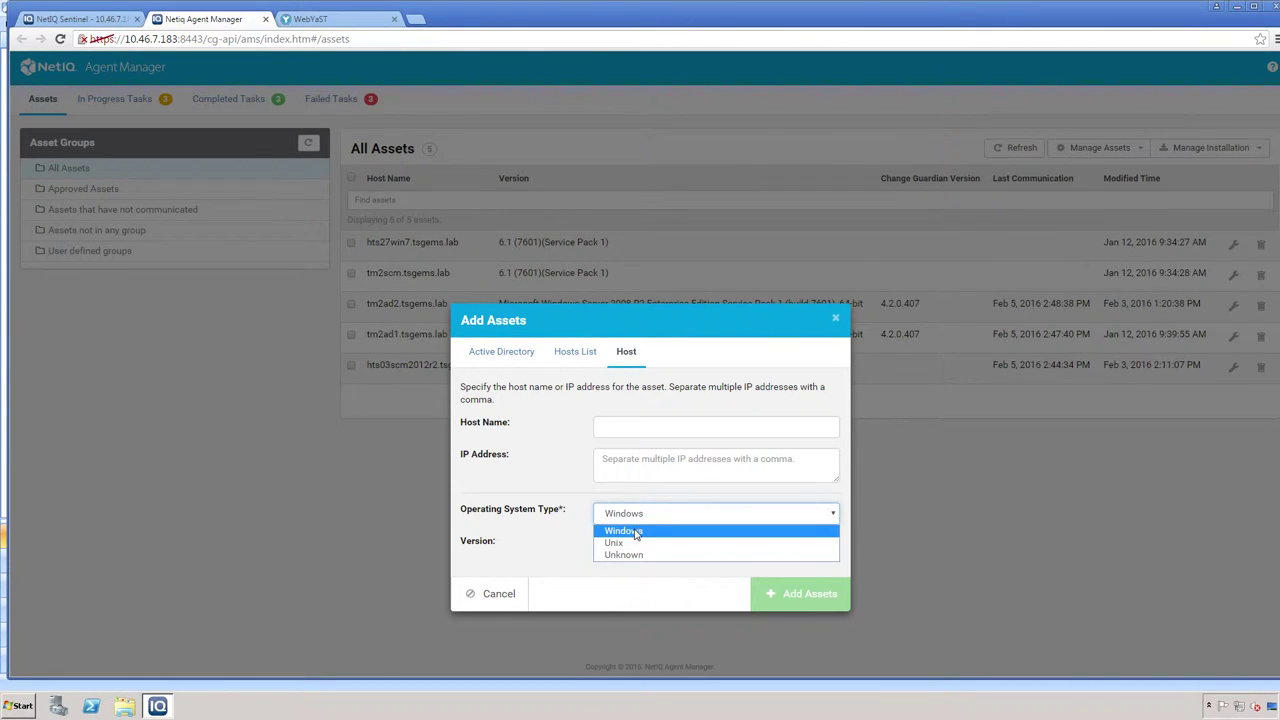
click(641, 515)
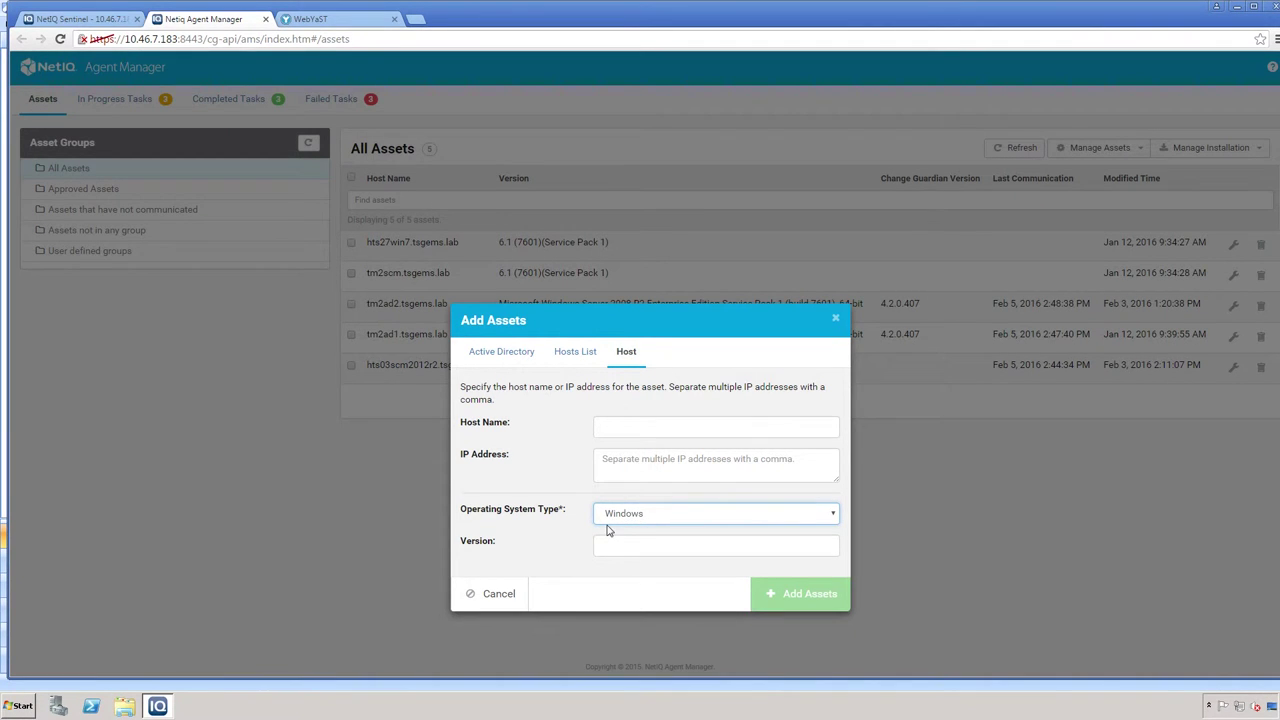
click(625, 547)
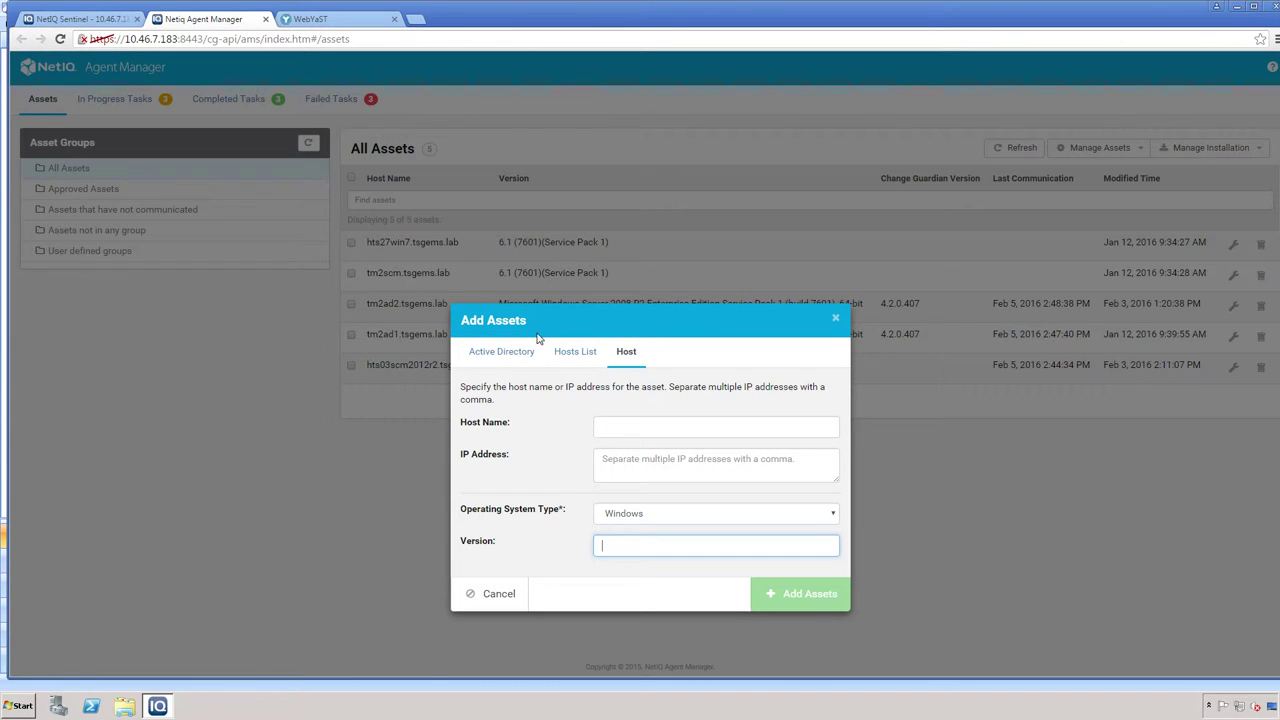
click(496, 360)
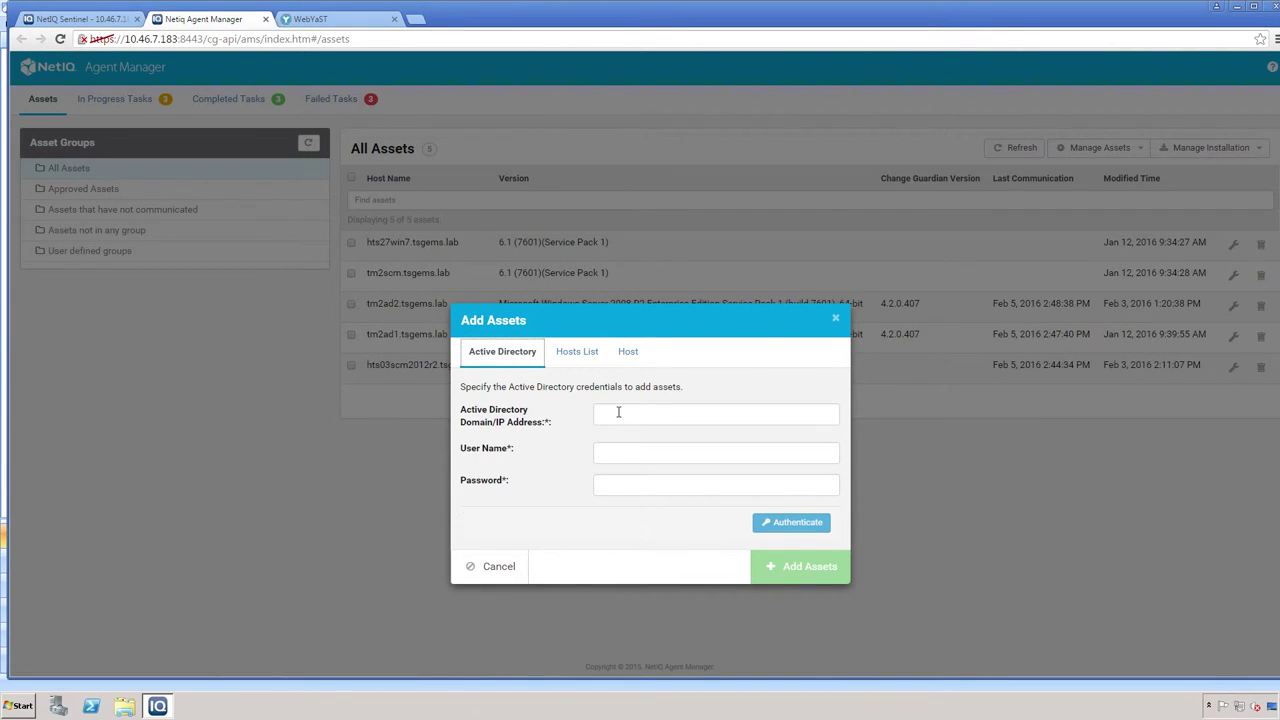
- Enter domain tsgems, user name administrator and the account password in the Active Directory form
click(618, 412)
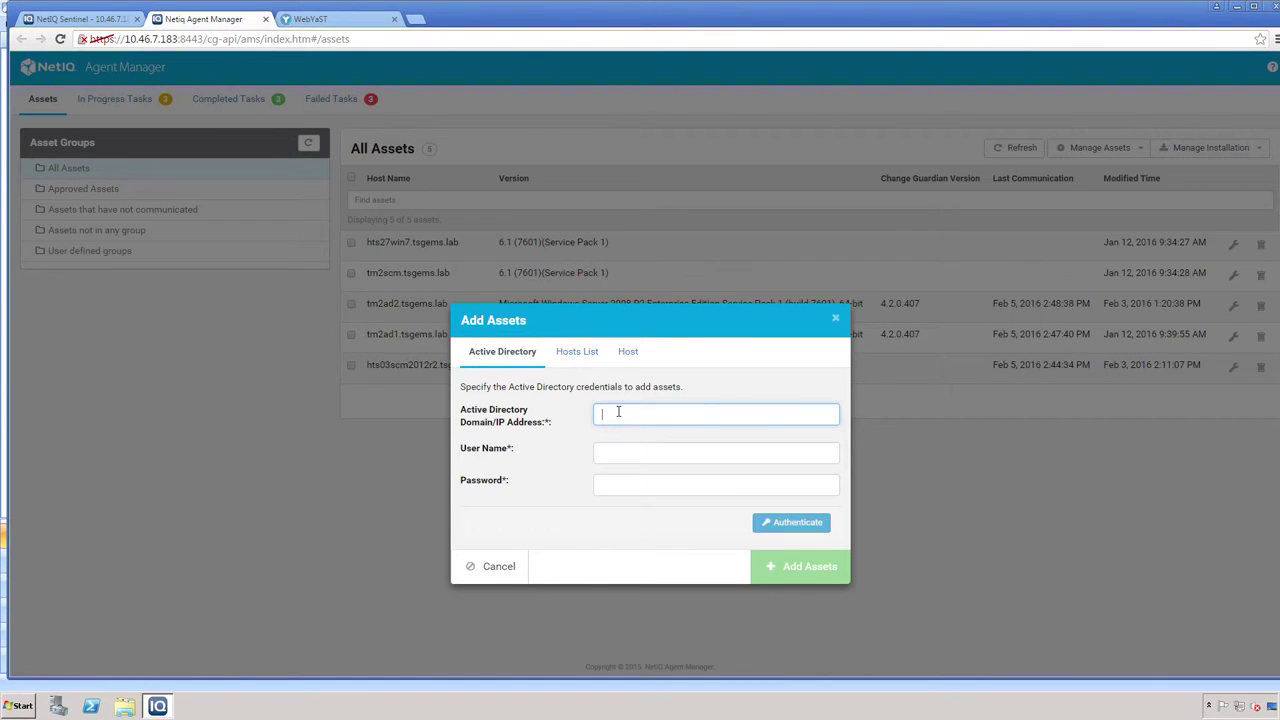
text(tsgems)
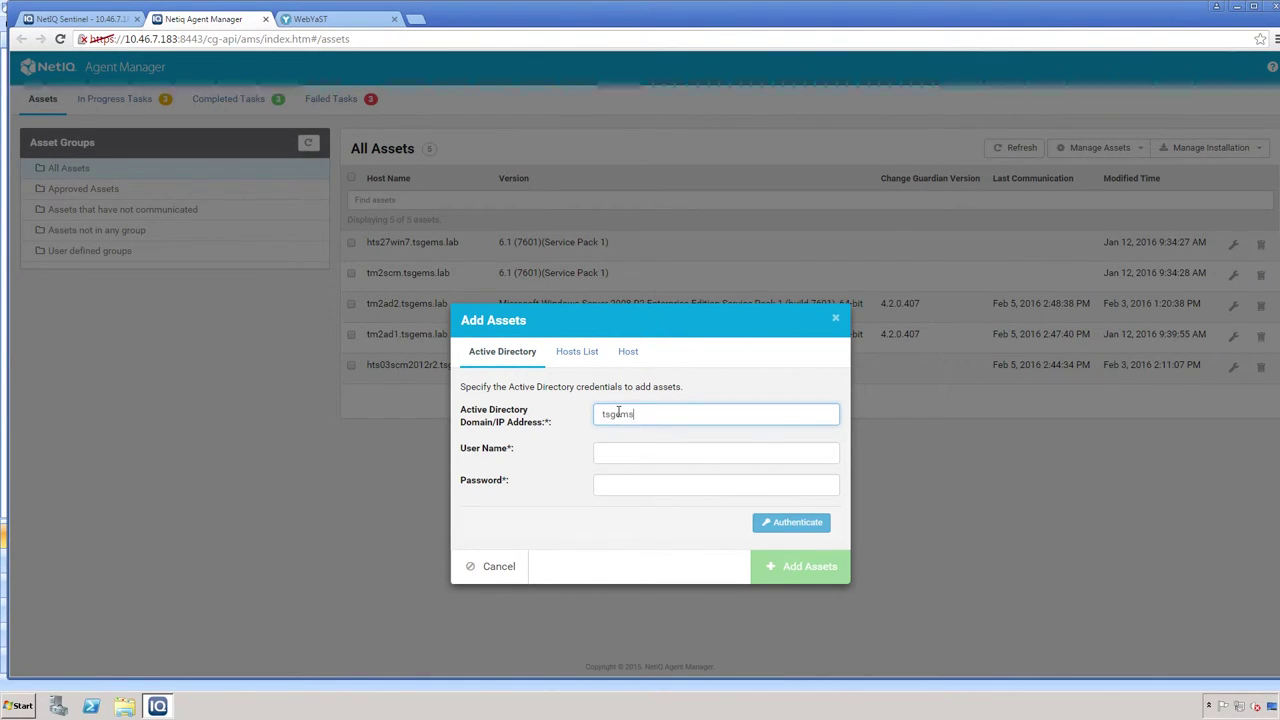
key(Tab)
text(adm)
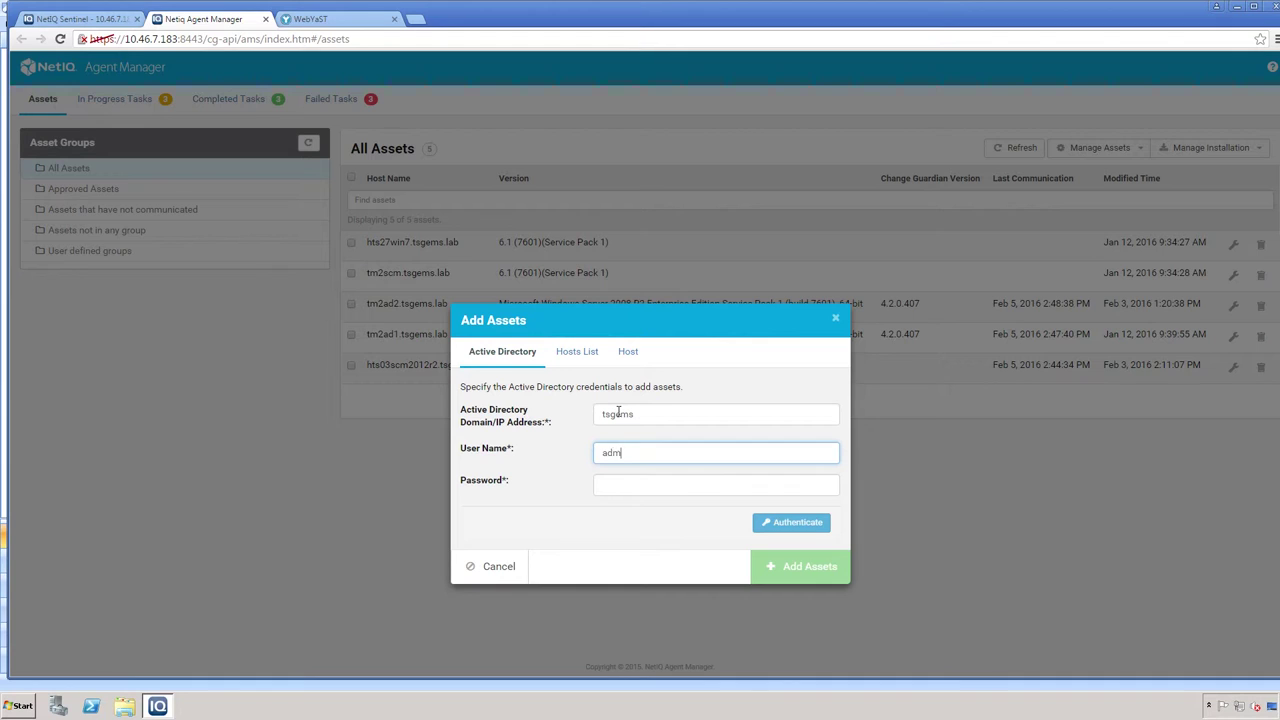
text(inistrator)
key(Tab)
text(****)
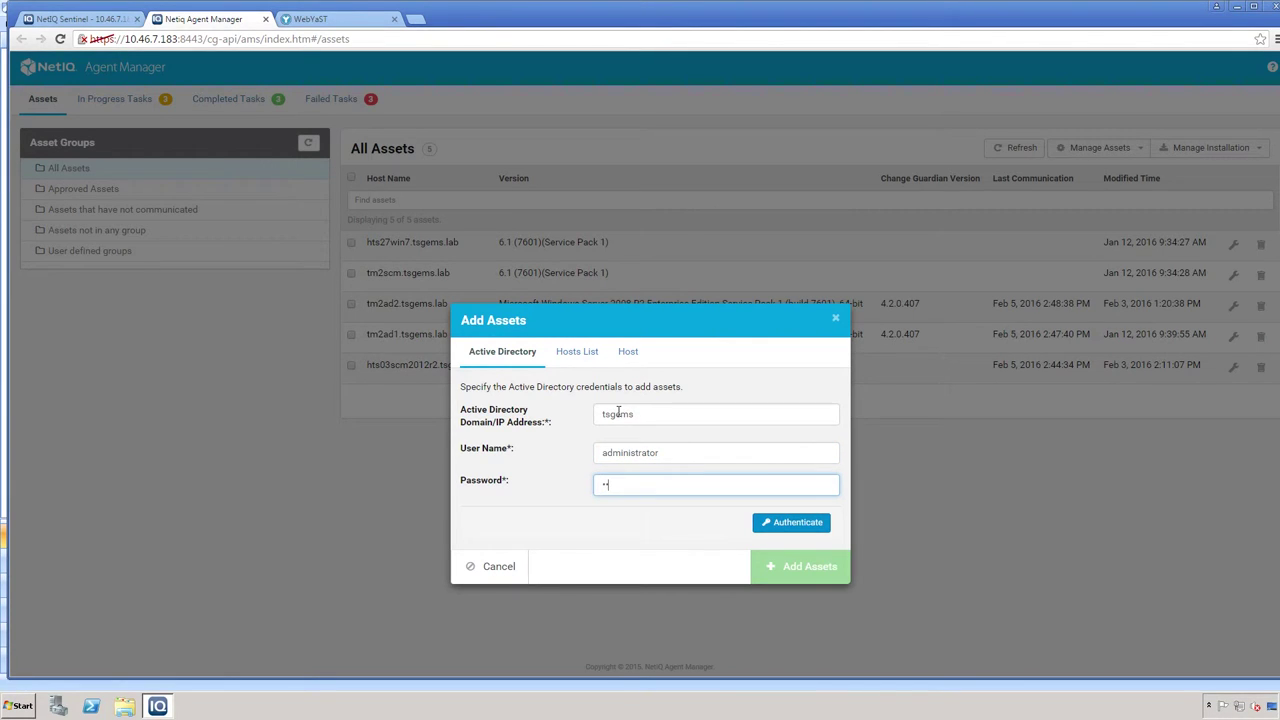
text(*****)
- Authenticate to Active Directory, correcting the domain from tsgems to tsgems.lab after the first failure
click(815, 528)
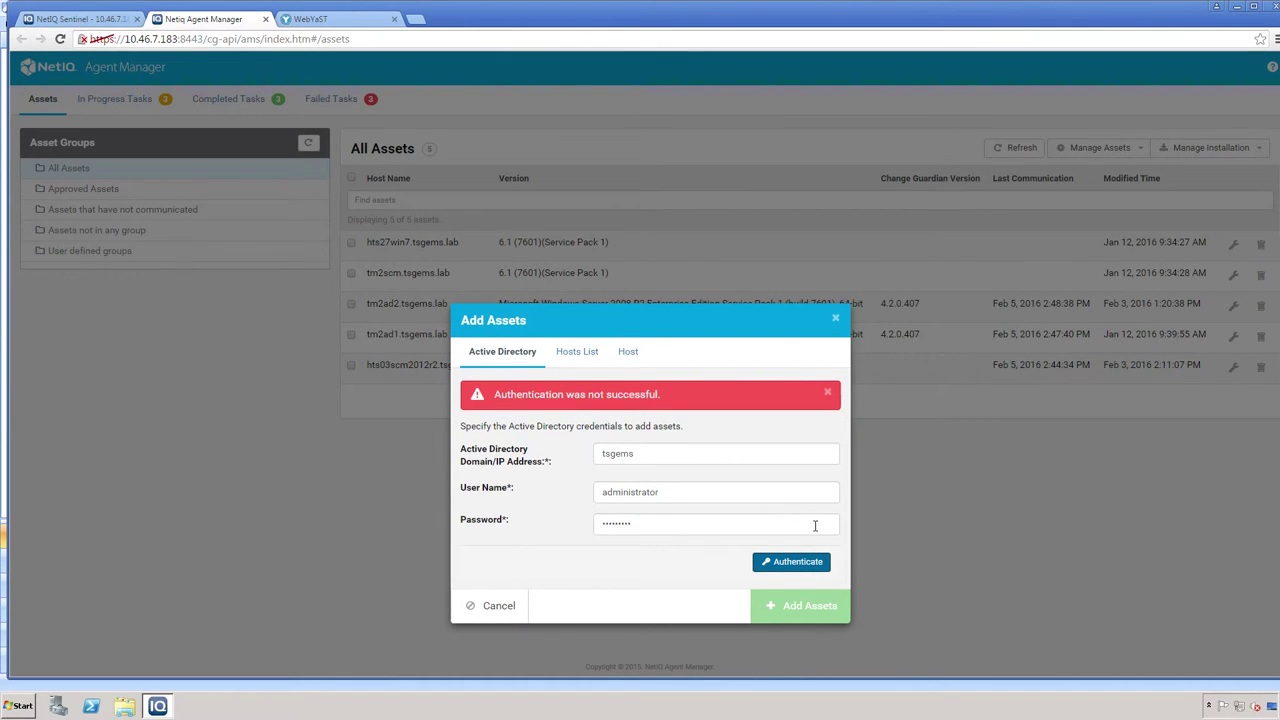
click(672, 457)
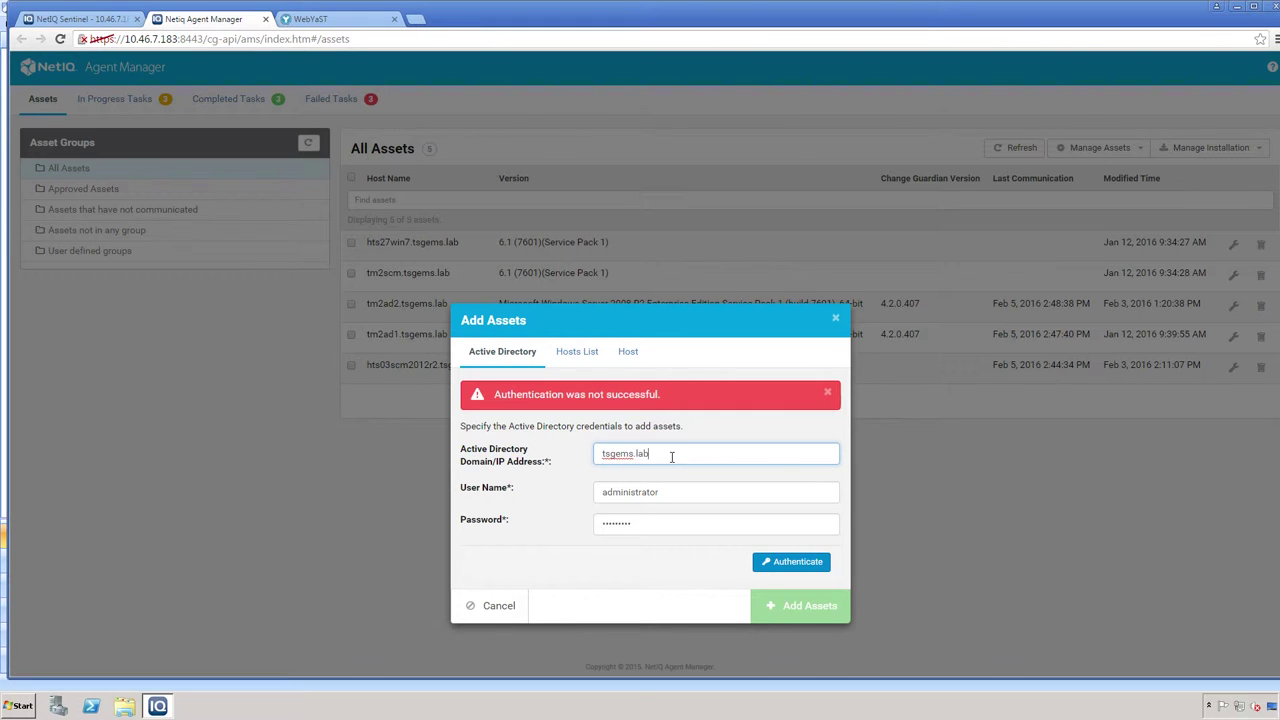
click(788, 564)
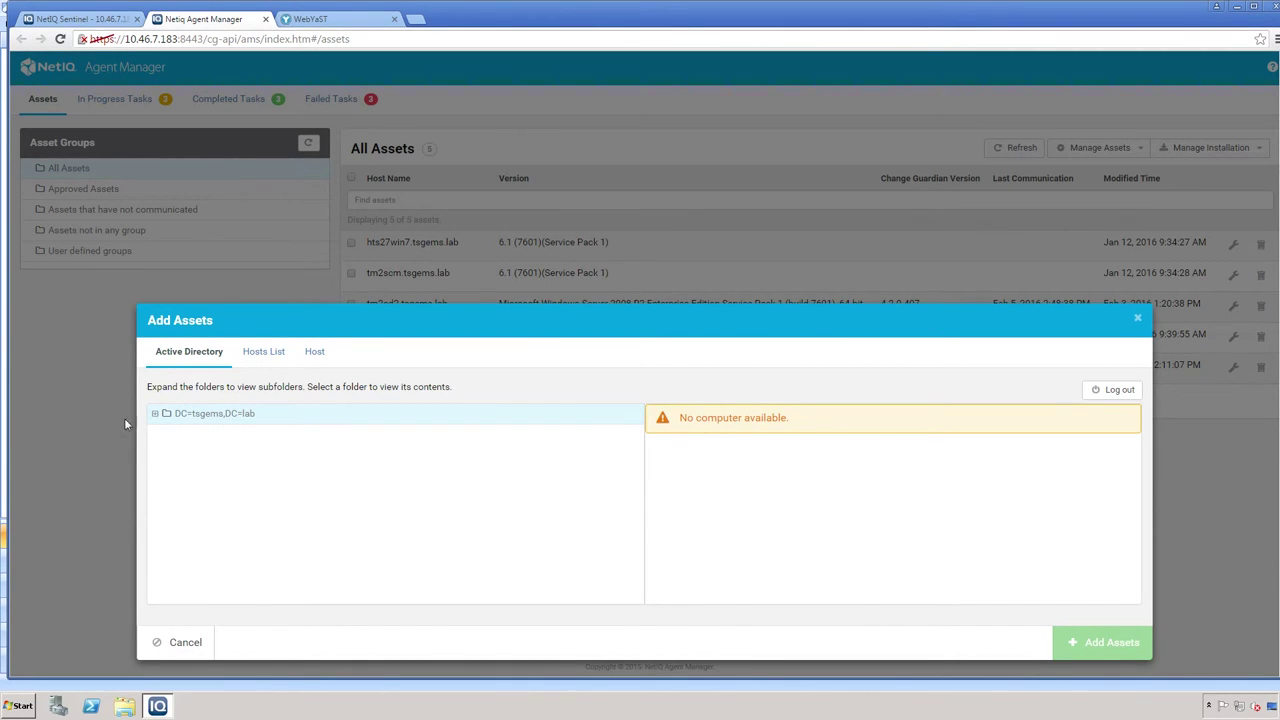
- Add TM2S71SAM.tsgems.lab and TM2SCM.tsgems.lab from the Computers folder under DC=tsgems,DC=lab
click(157, 415)
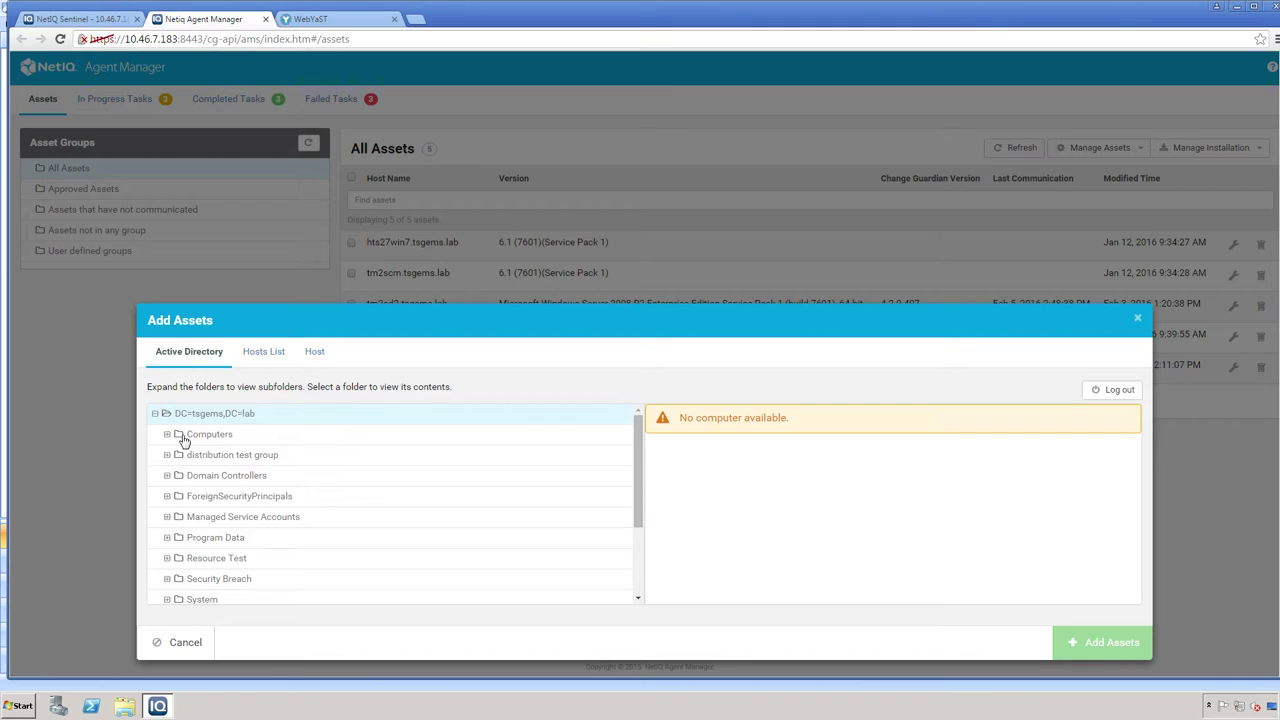
click(190, 436)
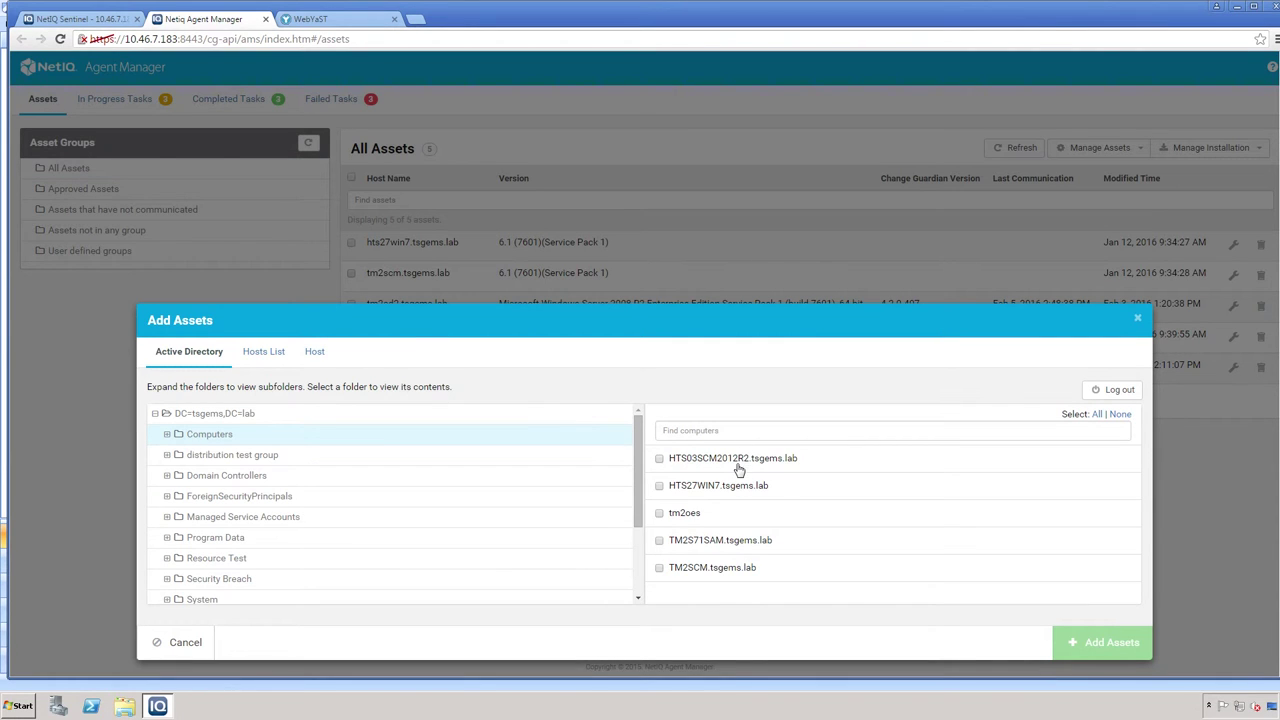
click(659, 541)
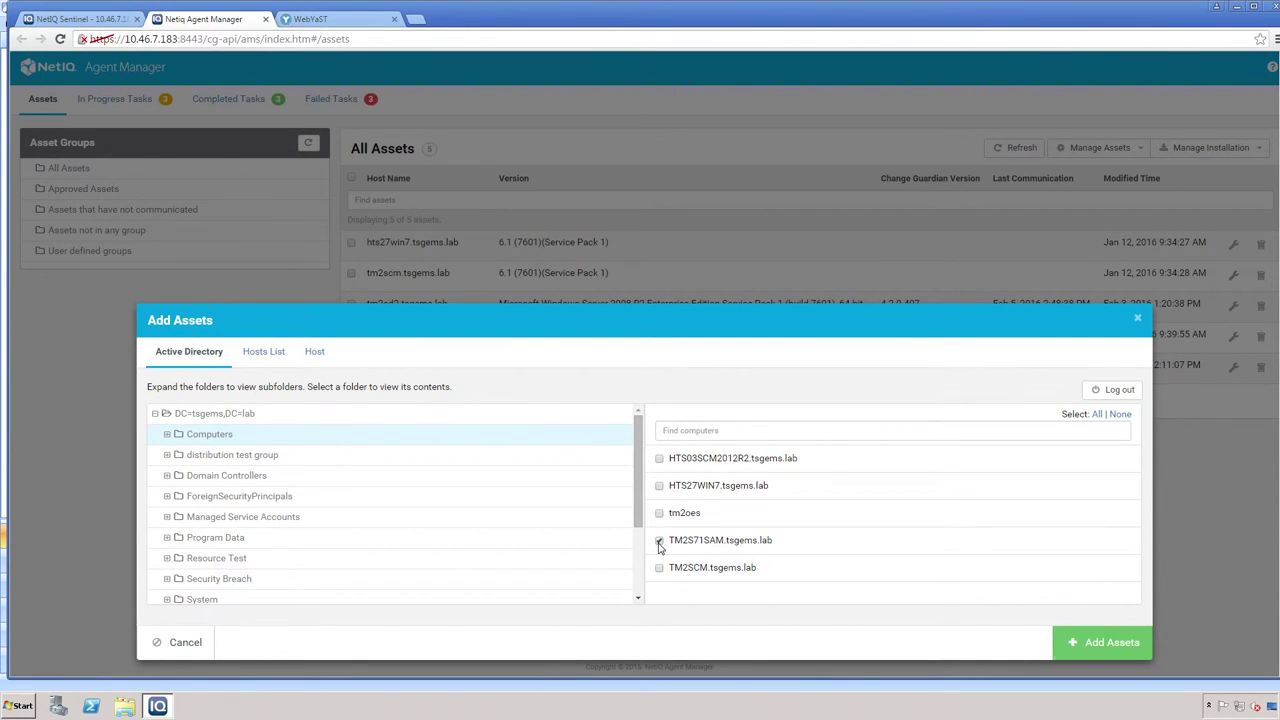
click(659, 567)
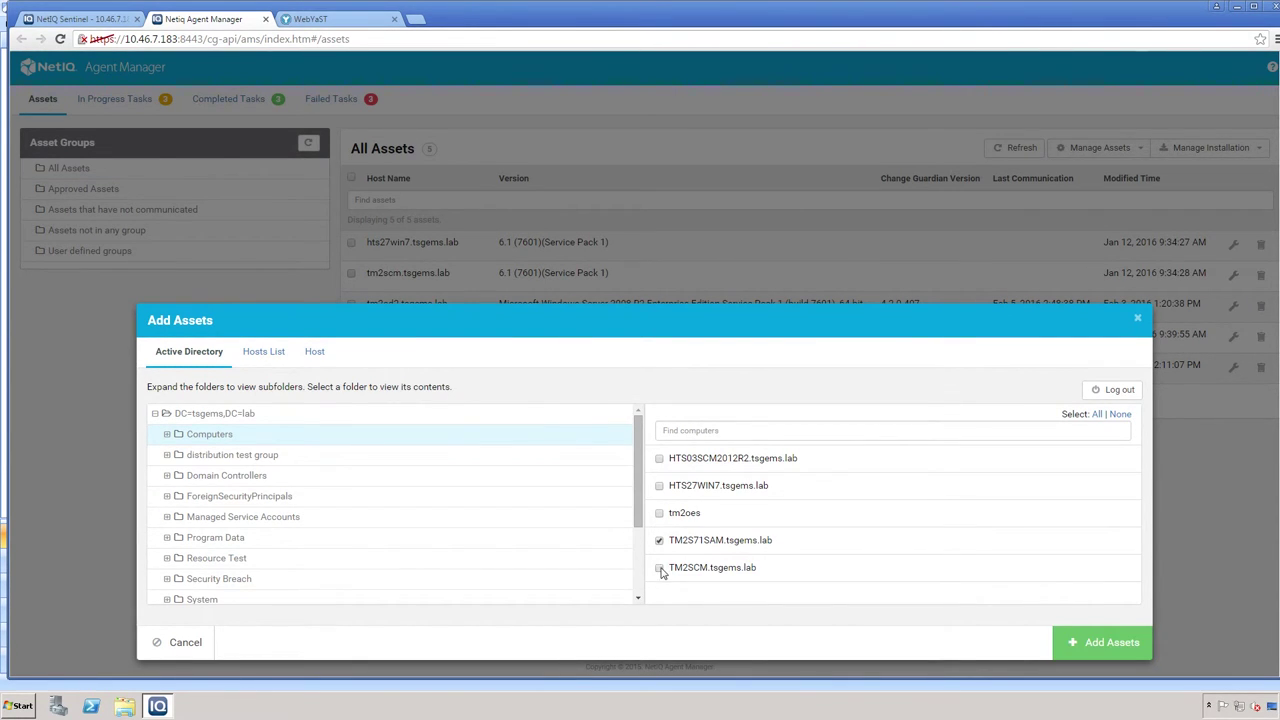
click(1110, 648)
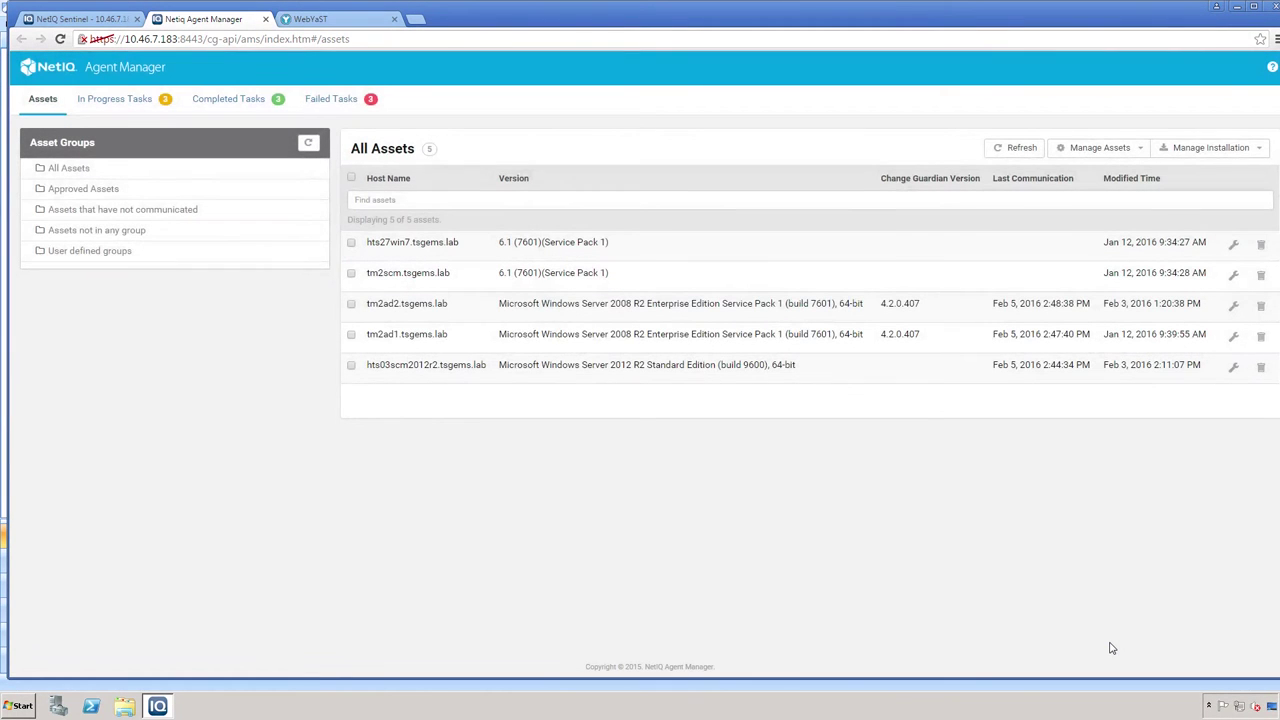
- Reload All Assets until it counts 6 assets with tm2s71sam.tsgems.lab as the newest entry
click(143, 172)
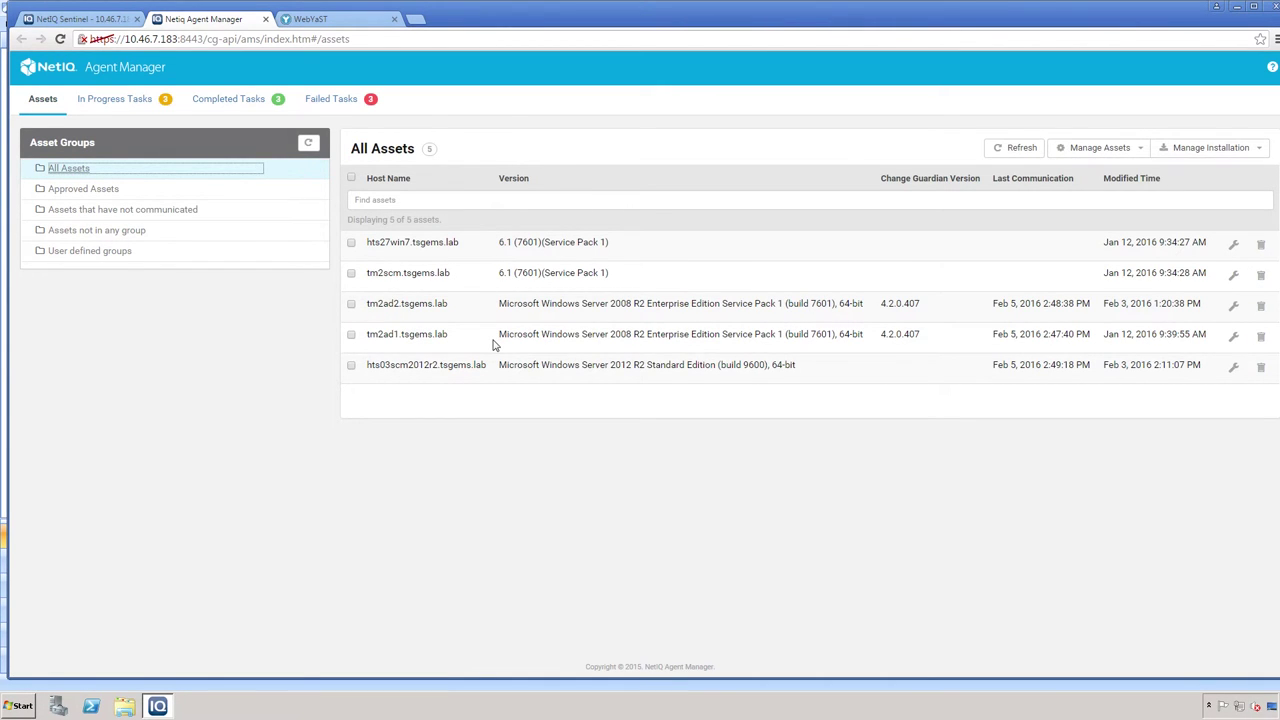
click(1210, 190)
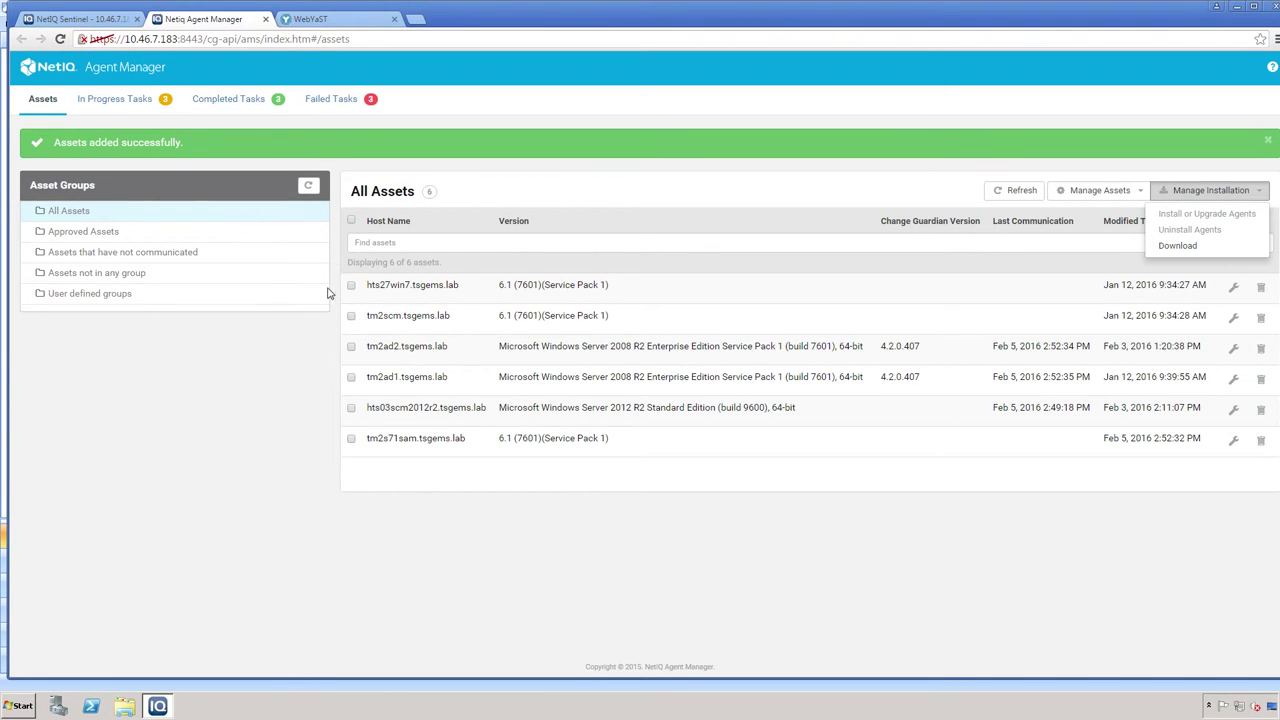
click(217, 215)
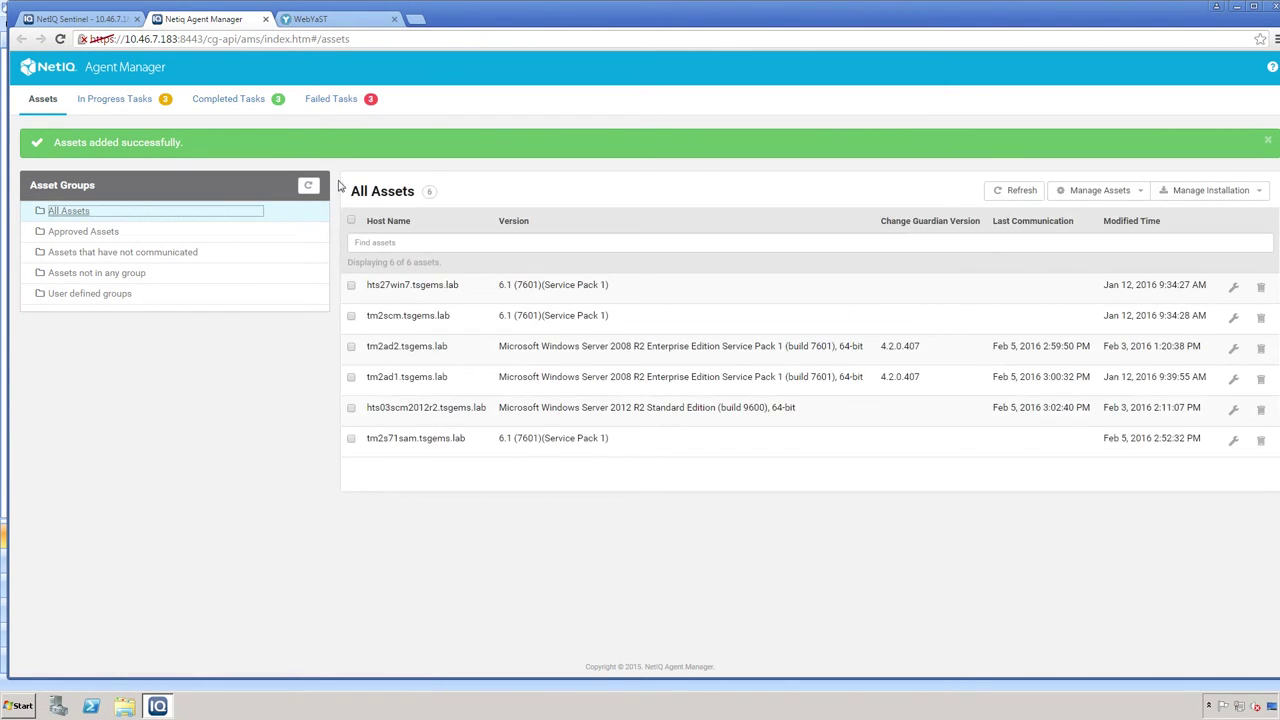
click(1203, 193)
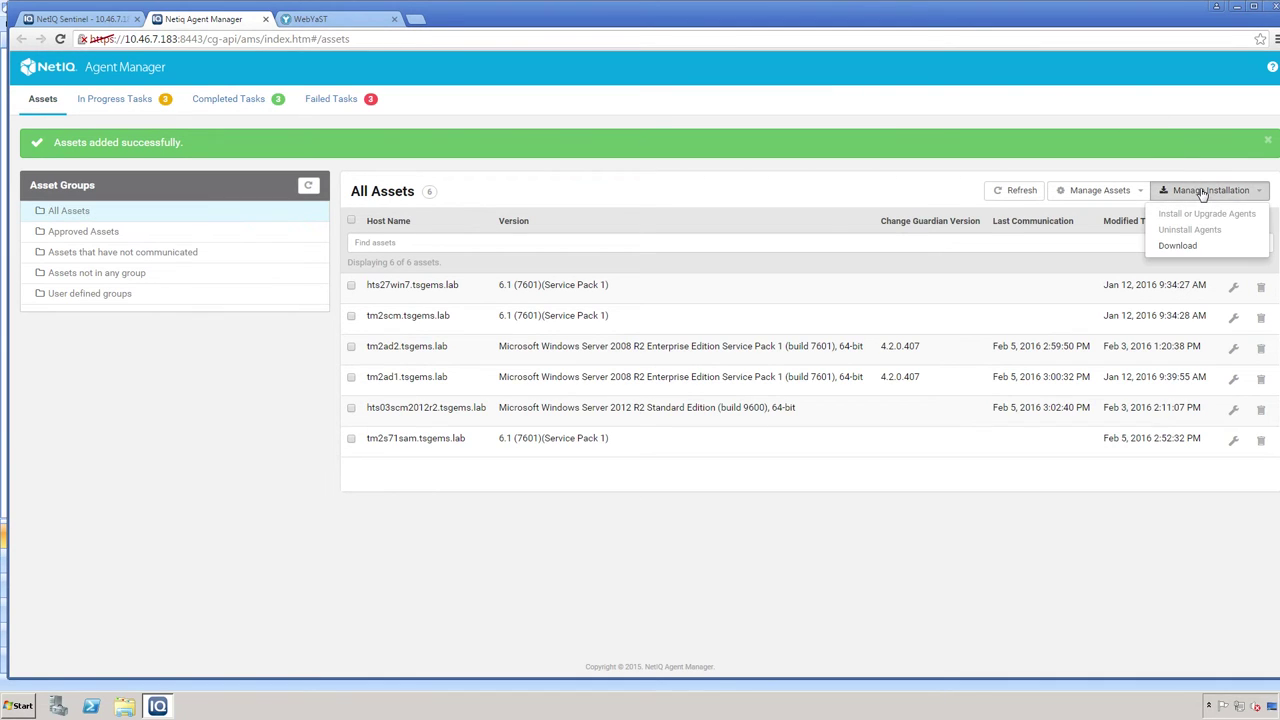
- In the Download dialog, select the Change Guardian Policy Editor 4.2.0.407 package and start its download
click(1191, 248)
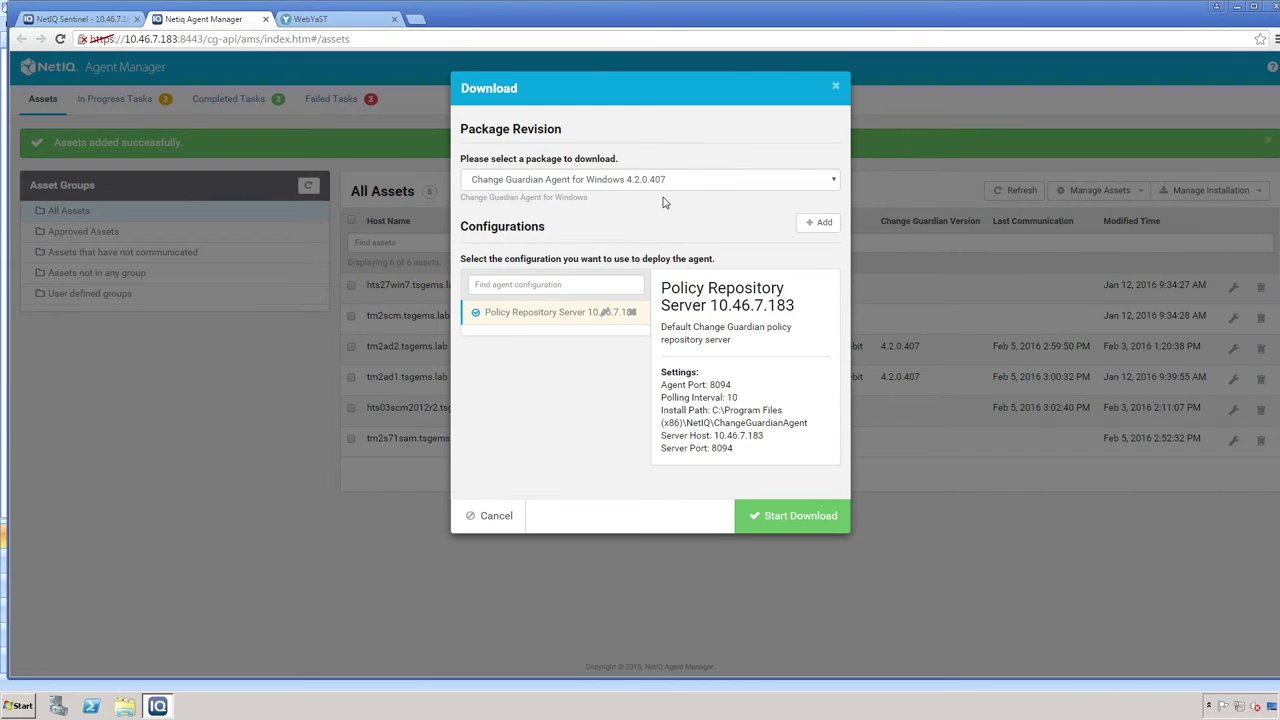
click(803, 185)
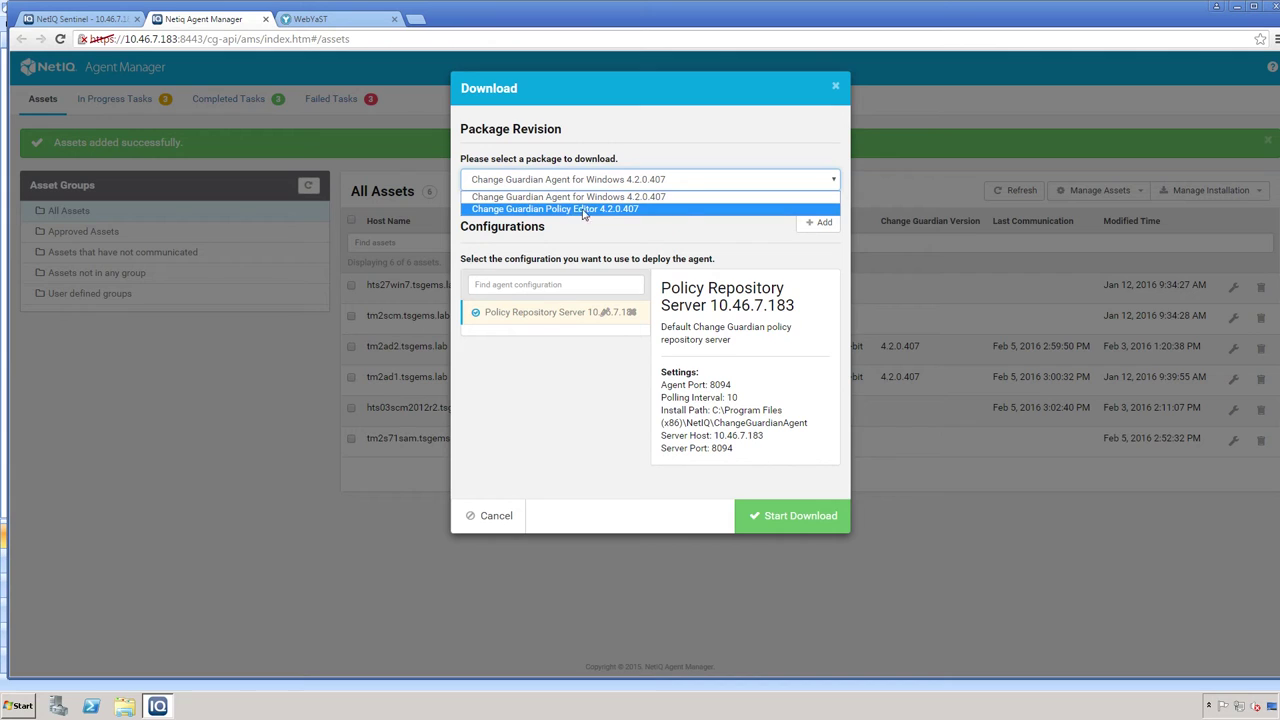
click(684, 219)
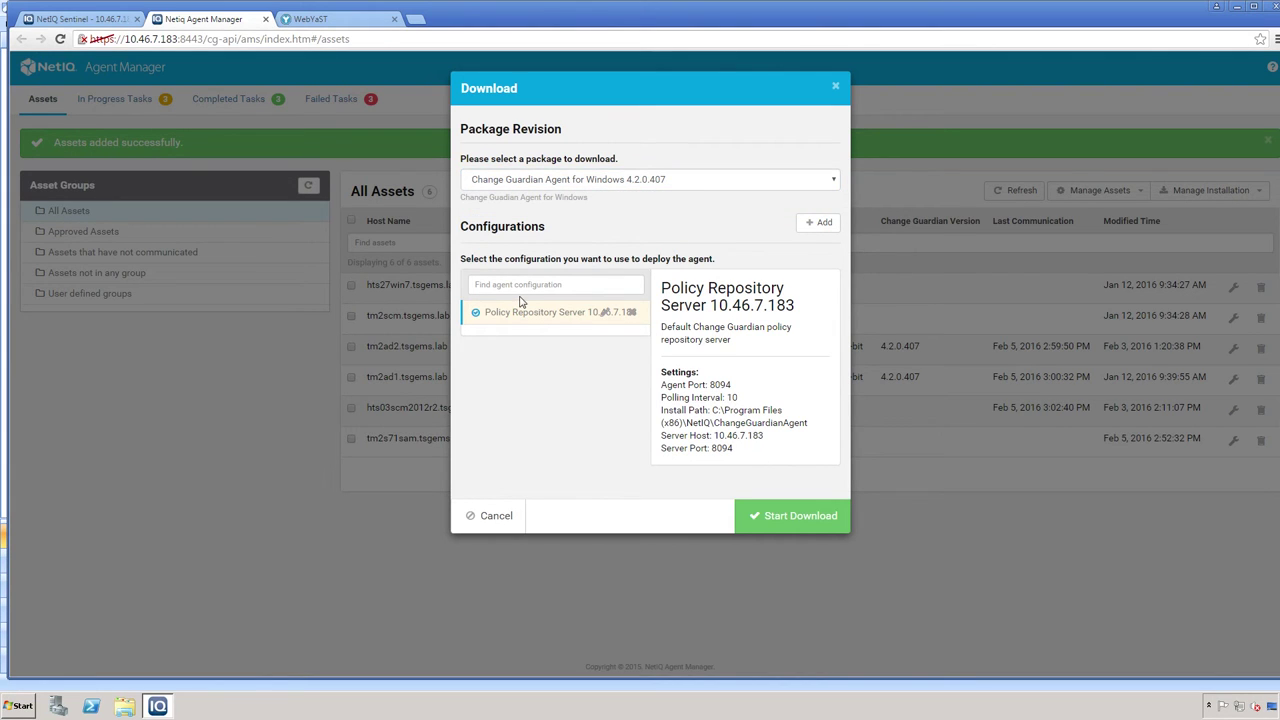
click(646, 182)
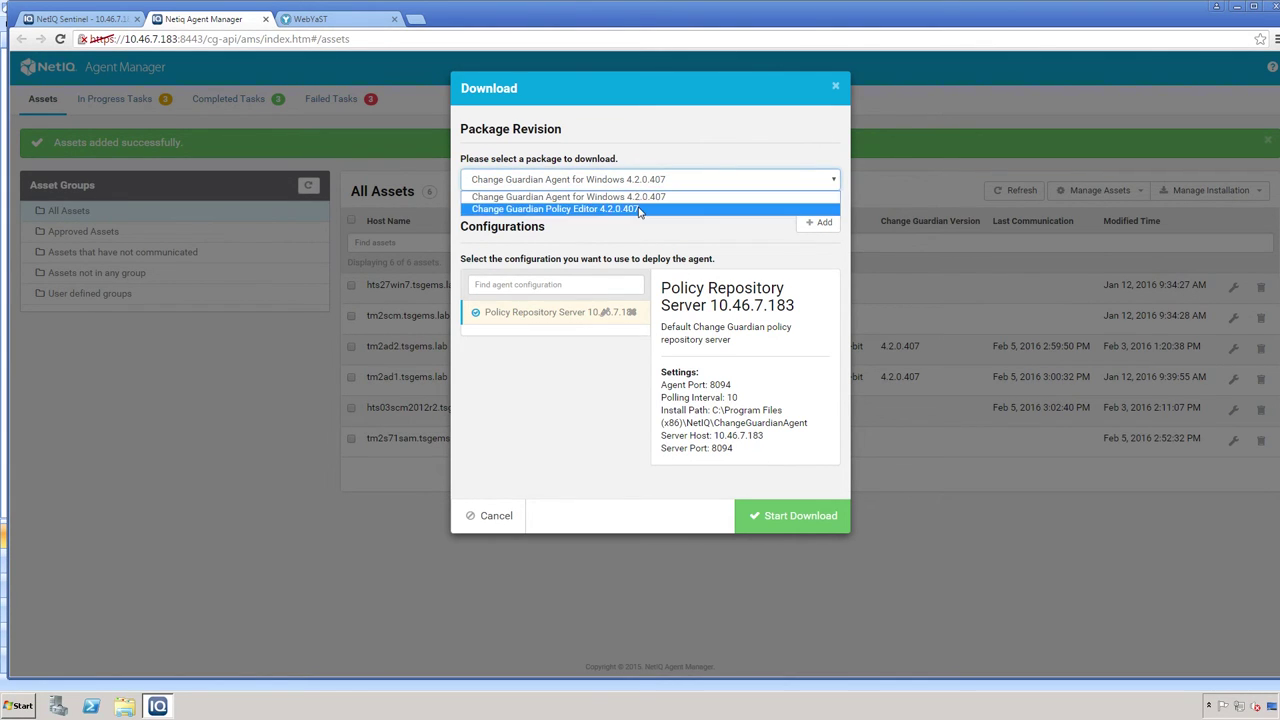
click(640, 209)
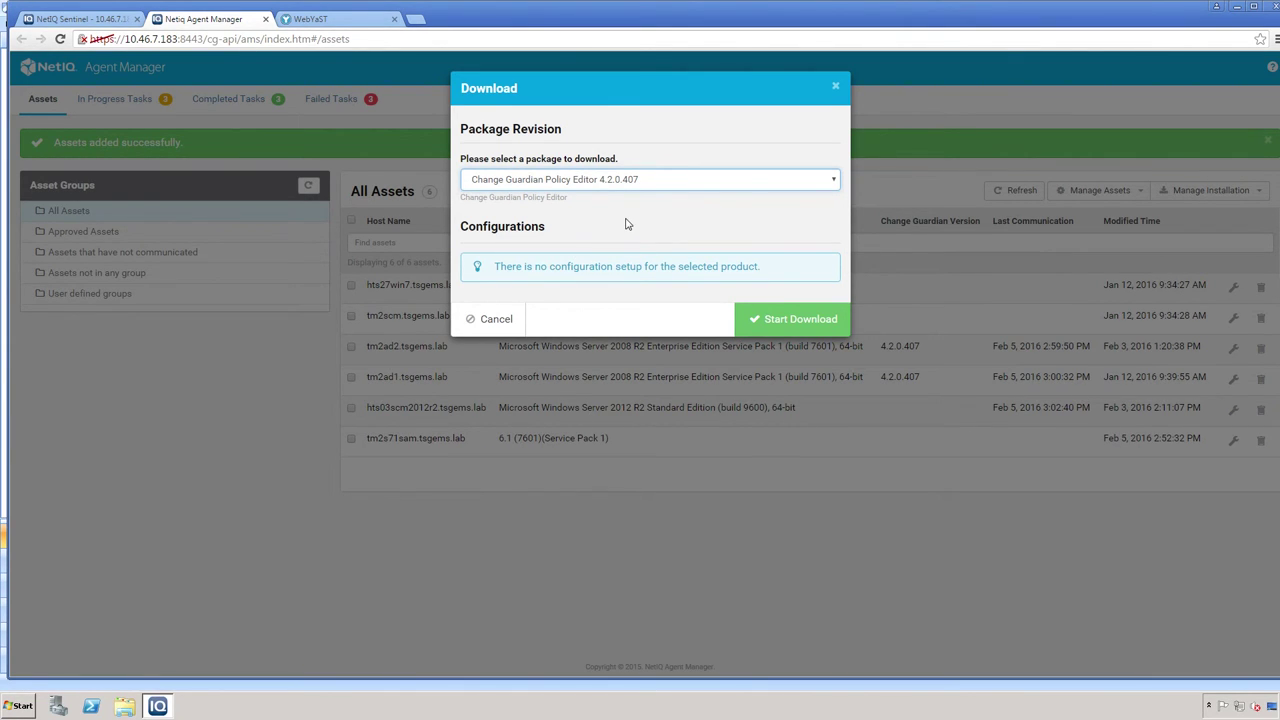
click(801, 319)
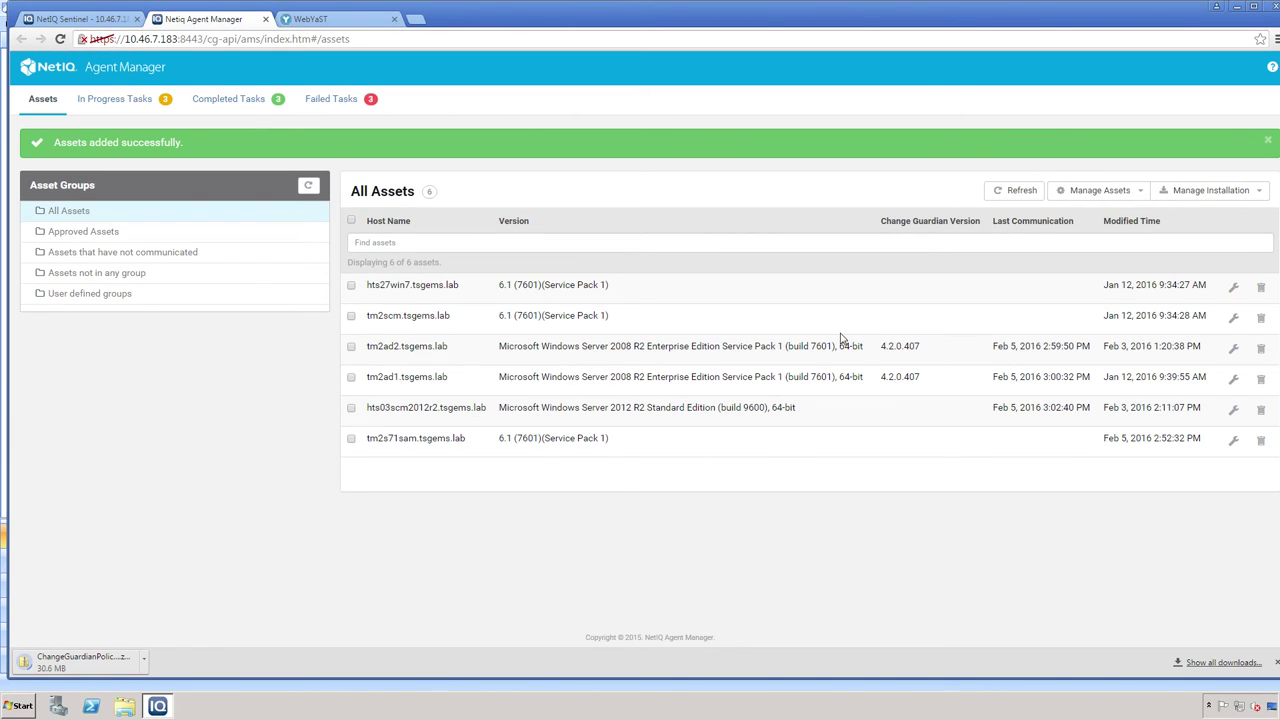
- Expand the flagged ChangeGuardianPolicy zip's download options to reveal the Keep choice
click(144, 664)
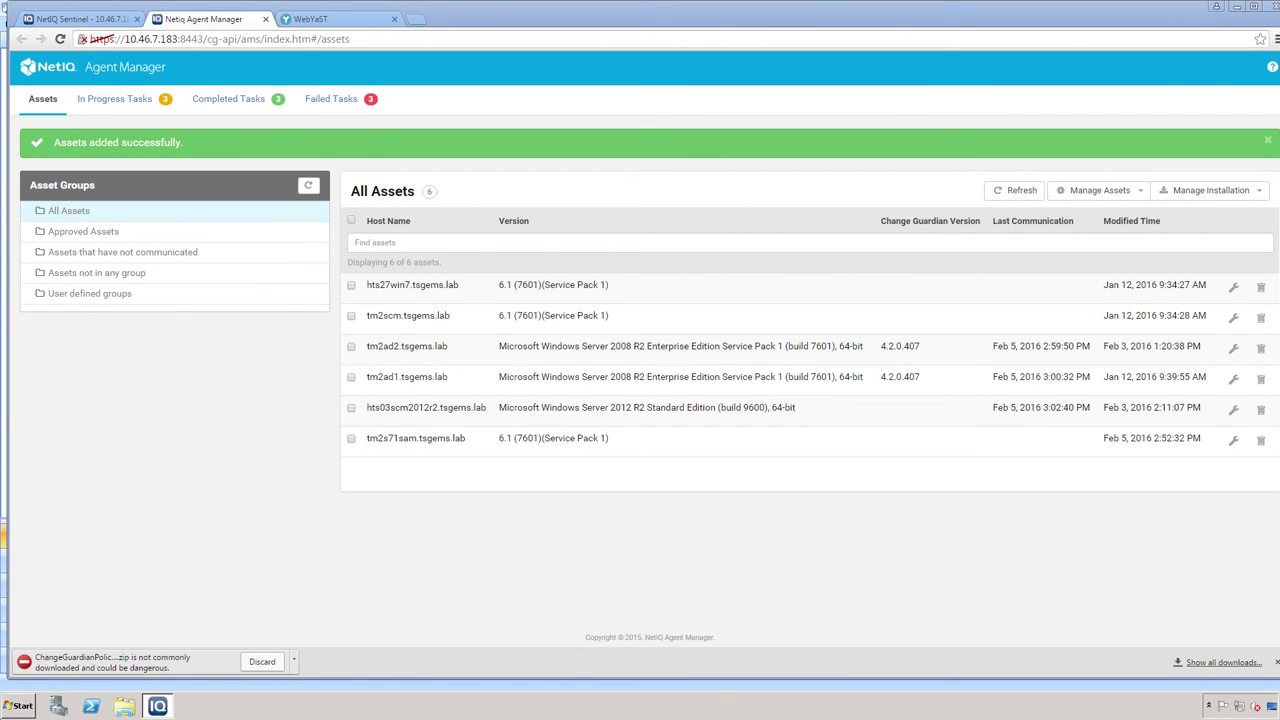
click(295, 664)
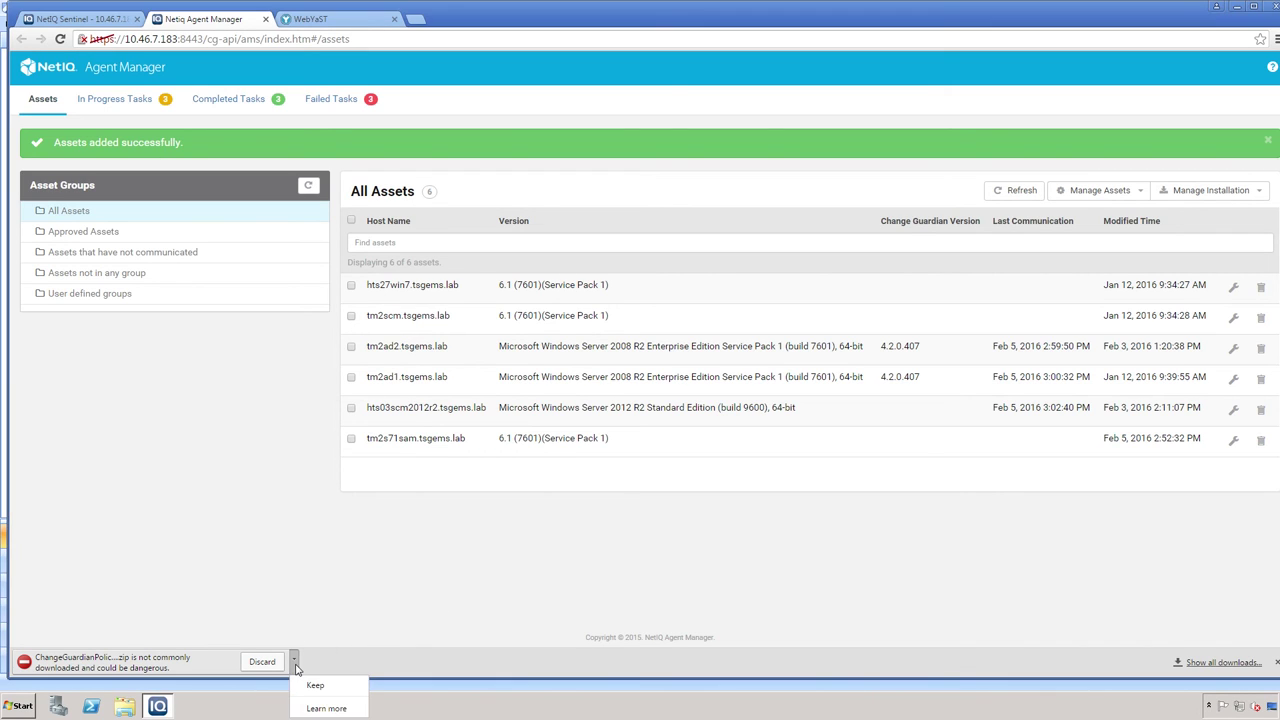